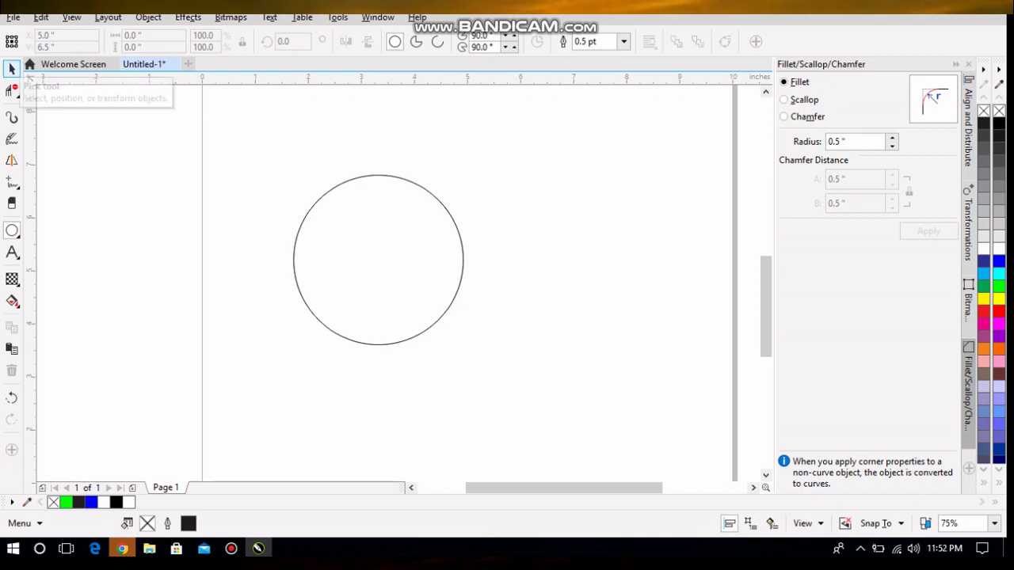
Duplicate the circle and shift the copy horizontally to the right to about X 4.75 in, overlapping the original
left_click(12, 69)
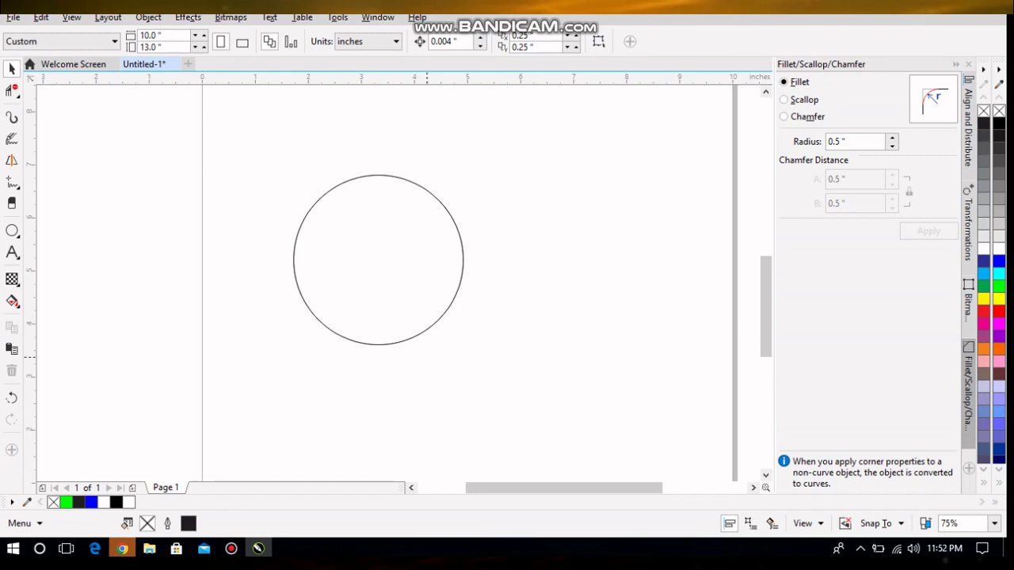
left_click(414, 336)
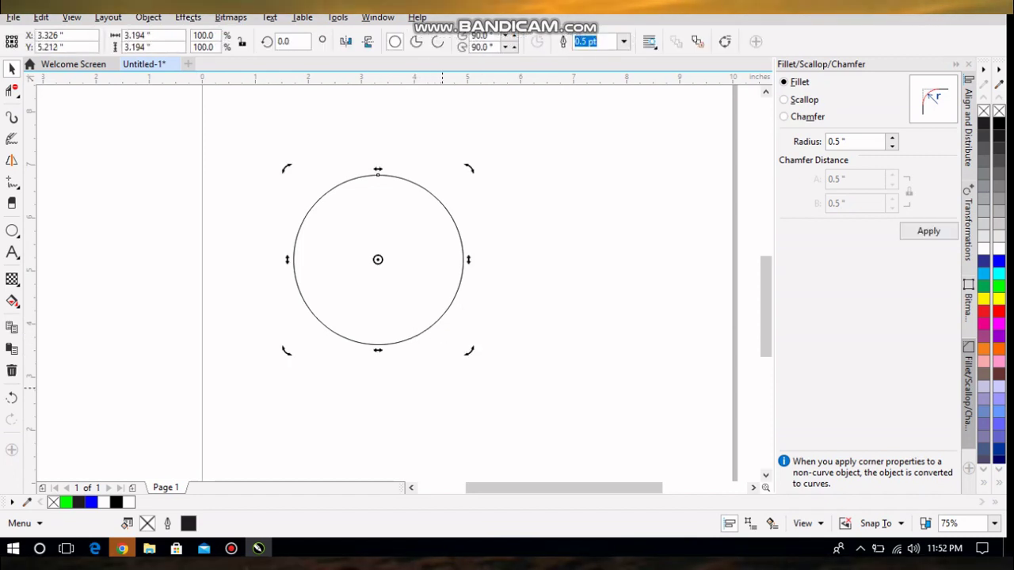
key("Right")
key("Right")
key("Right")
key("Right")
key("Right")
key("Right")
key("Right")
key("Right")
key("Right")
key("Right")
key("Right")
key("Right")
key("Right")
key("Right")
key("Right")
key("Right")
key("Right")
key("Right")
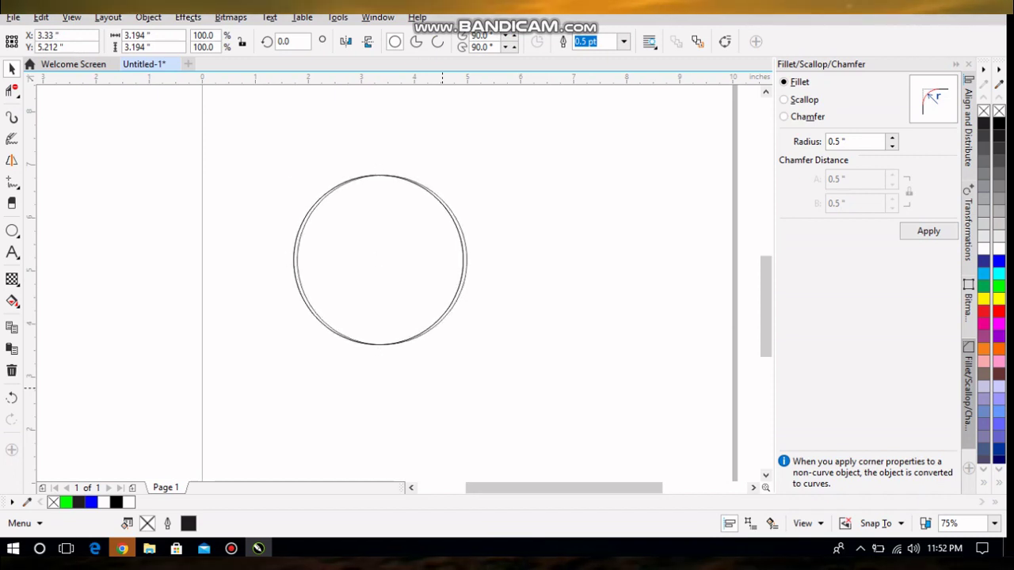
key("Right")
key("Right")
key("Right")
key("Right")
key("Right")
key("Right")
key("Right")
key("Right")
key("Right")
key("Right")
key("Right")
key("Right")
key("Right")
key("Right")
key("Right")
key("Right")
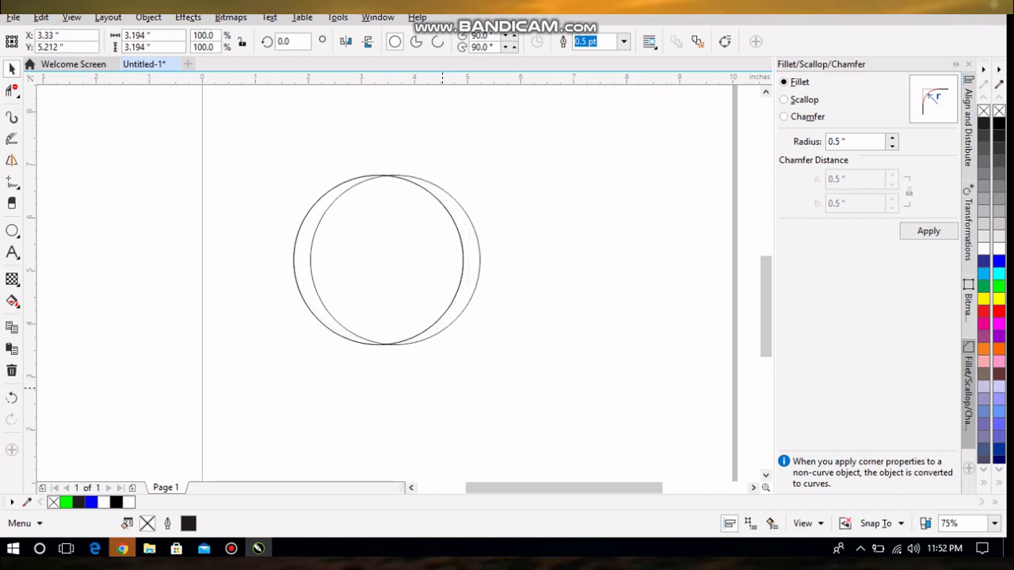
key("Right")
key("Right")
key("Right")
key("Right")
key("Right")
key("Right")
key("Right")
key("Right")
key("Right")
key("Right")
key("Right")
key("Right")
key("Right")
key("Right")
key("Right")
key("Right")
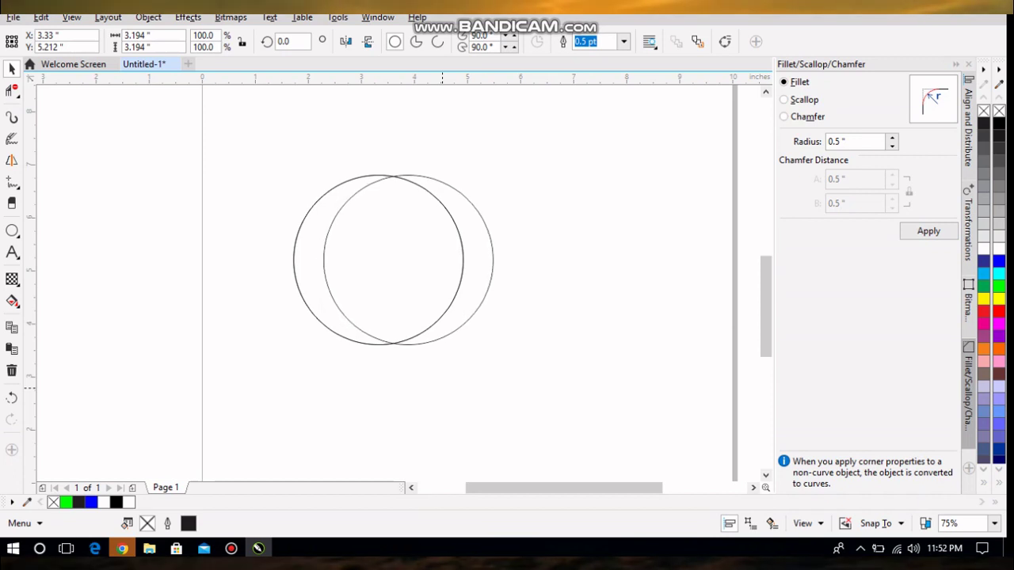
key("Right")
key("Right")
key("Right")
key("Right")
key("Right")
key("Right")
key("Right")
key("Right")
key("Right")
key("Right")
key("Right")
key("Right")
key("Right")
key("Right")
key("Right")
key("Right")
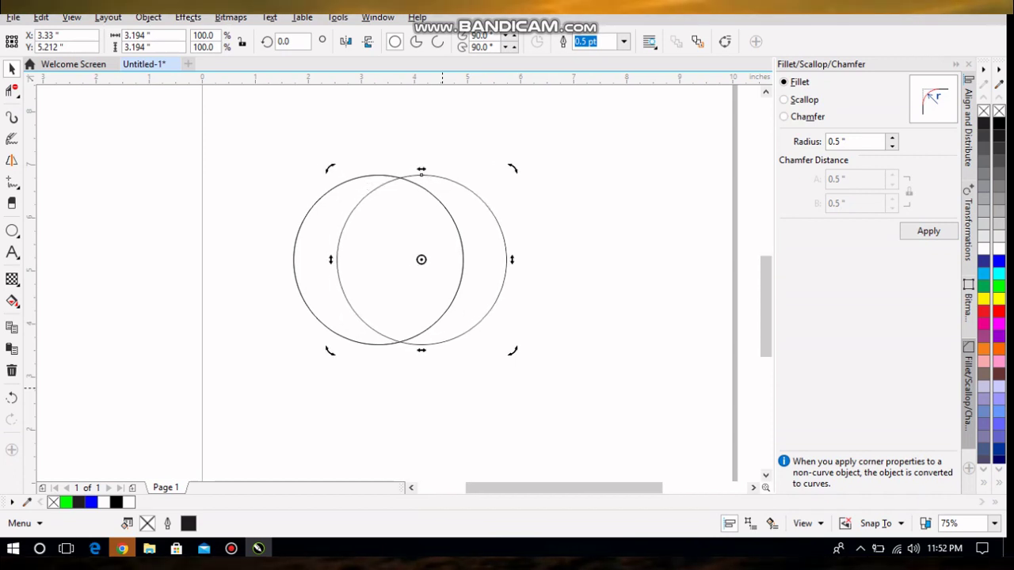
key("Right")
key("Right")
key("Right")
key("Right")
key("Right")
key("Right")
key("Right")
key("Right")
key("Right")
key("Right")
key("Right")
key("Right")
key("Right")
key("Right")
key("Right")
key("Right")
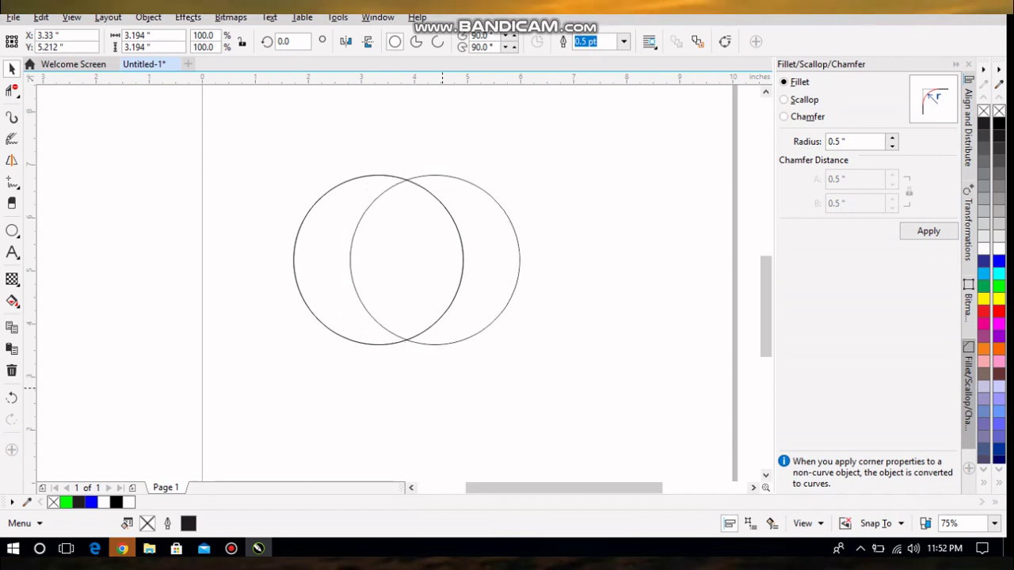
left_click_drag(480, 335, 489, 335)
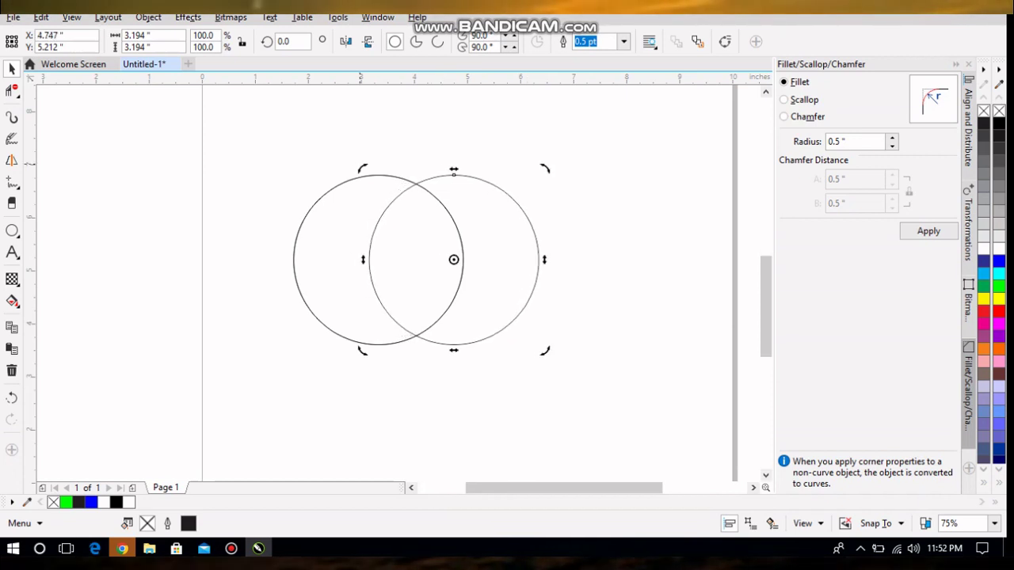
Create the intersection of the two overlapping circles and delete the full circles, keeping only the pointed leaf shape
left_click_drag(245, 140, 717, 476)
left_click(465, 42)
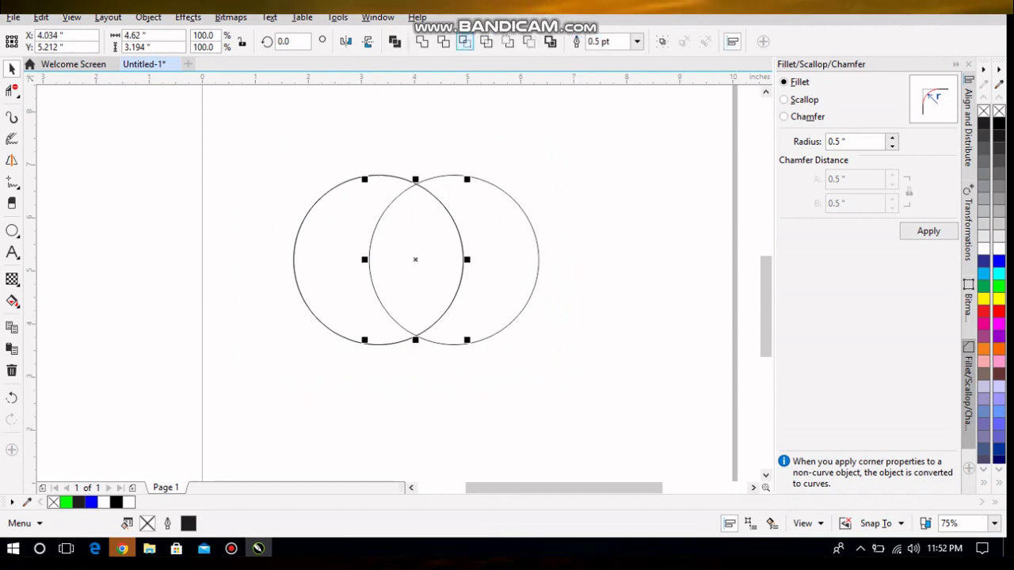
left_click(513, 319)
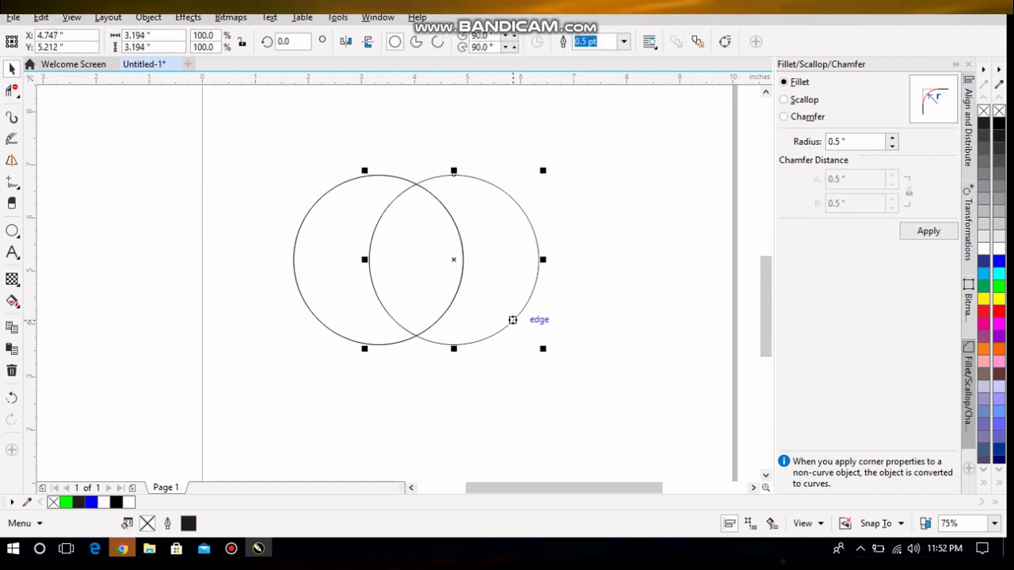
key("Delete")
left_click(362, 342)
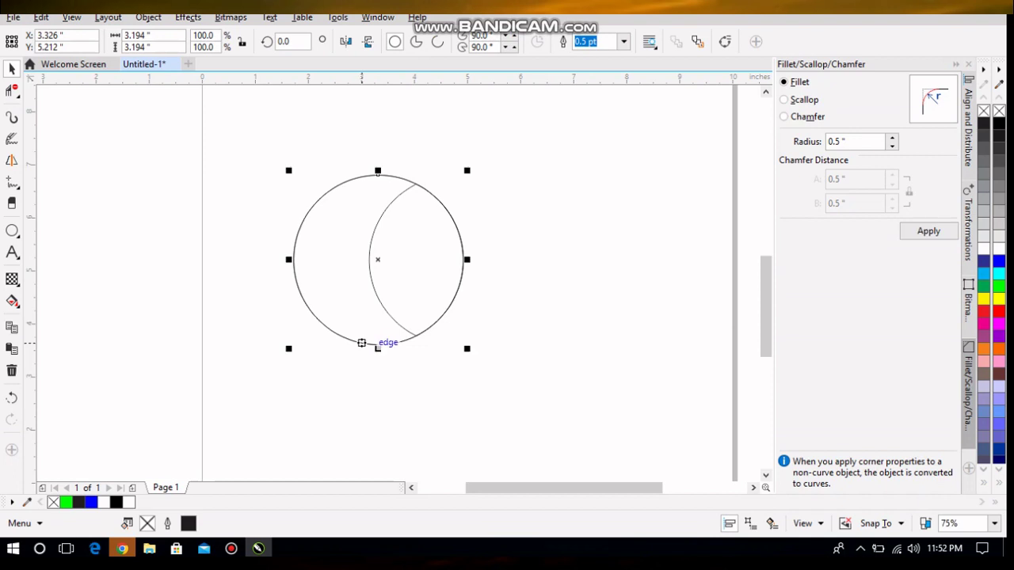
key("Delete")
left_click(328, 326)
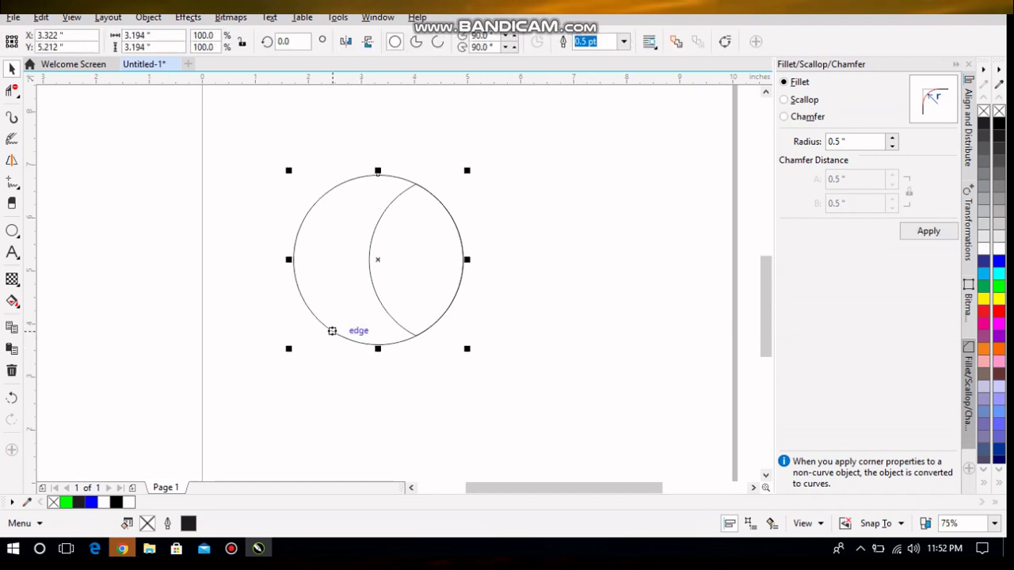
key("Delete")
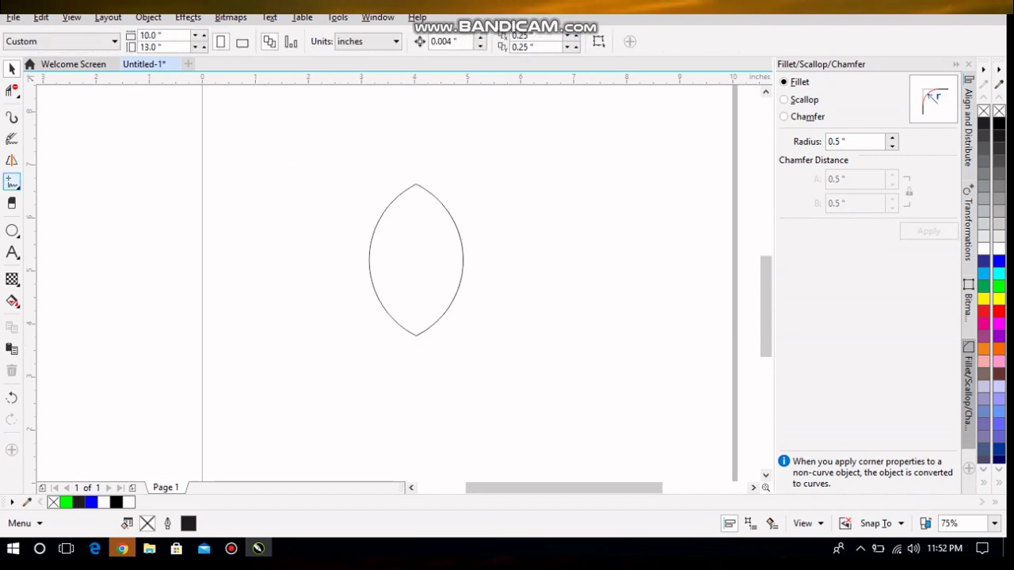
Draw a straight vertical line from the leaf's upper tip node to its lower tip node
left_click(12, 183)
left_click(57, 197)
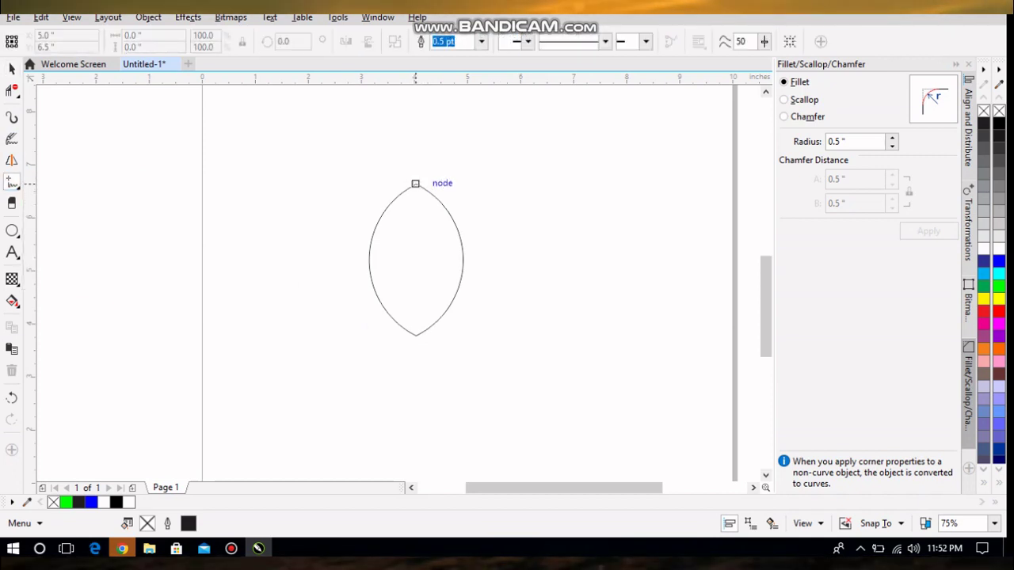
left_click(415, 184)
left_click(415, 335)
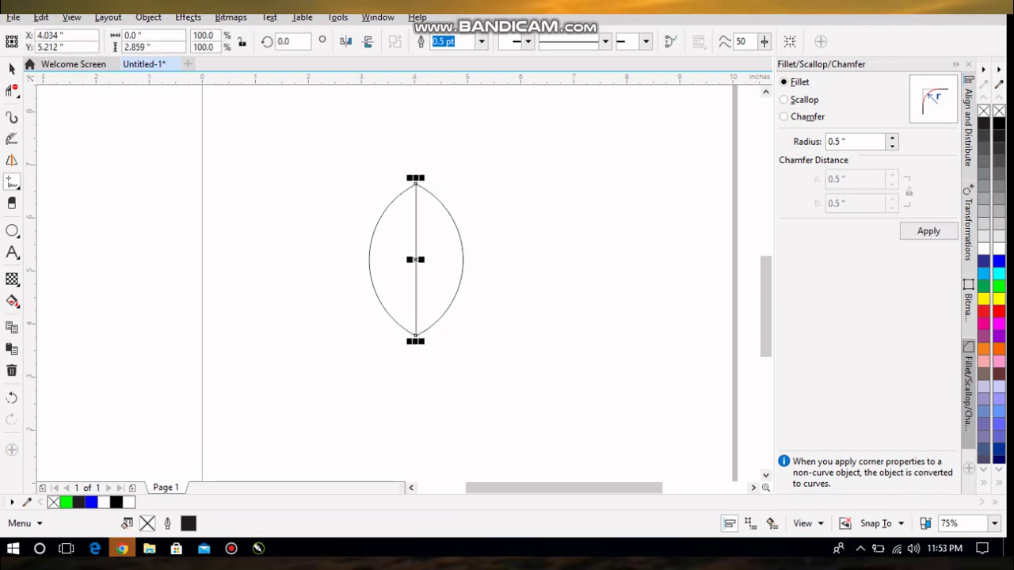
Convert the leaf's centre line to a curve and bend it into a gentle S, bowing left above and right below
left_click(12, 91)
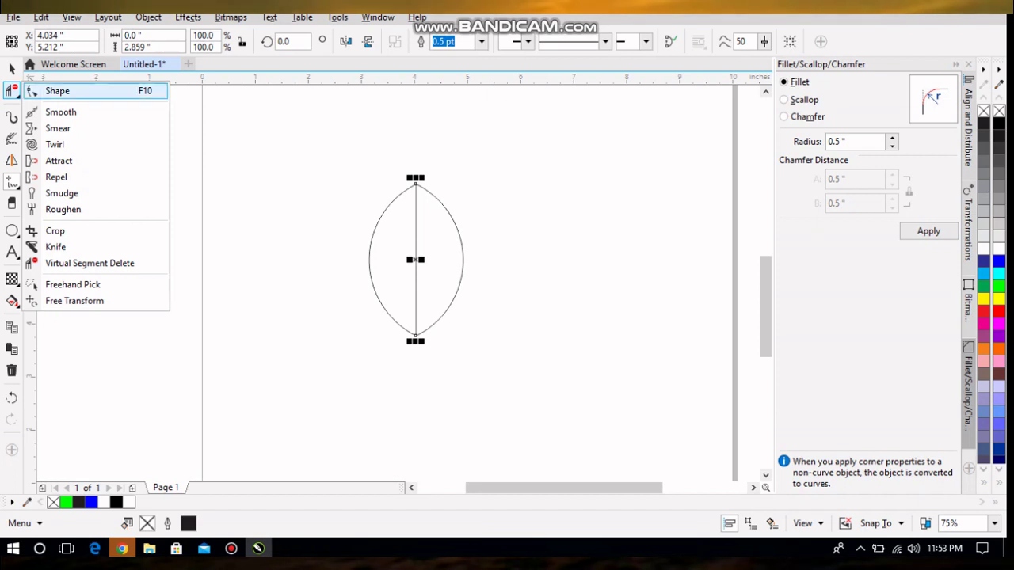
left_click(48, 91)
left_click(415, 250)
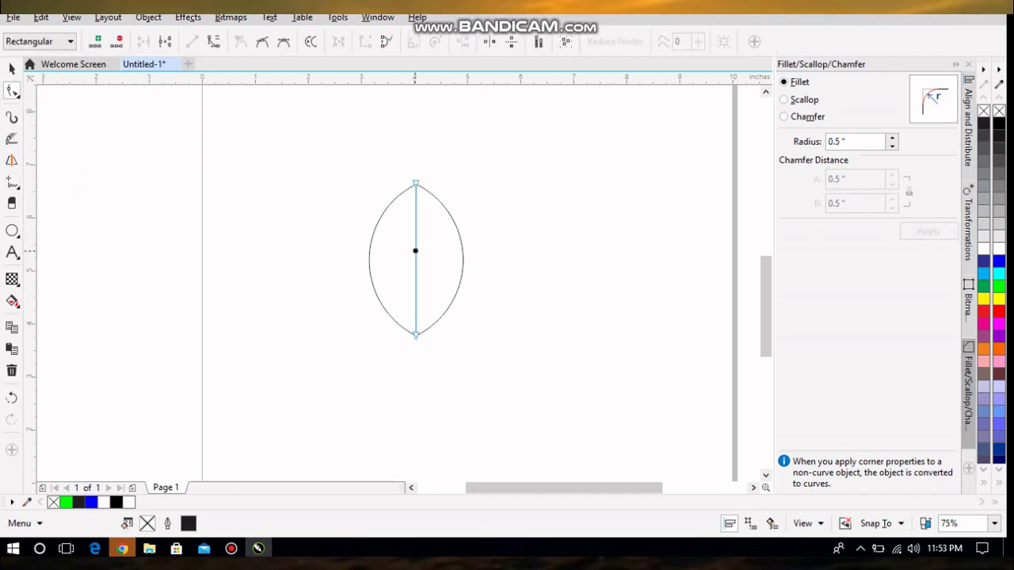
right_click(415, 251)
left_click(457, 316)
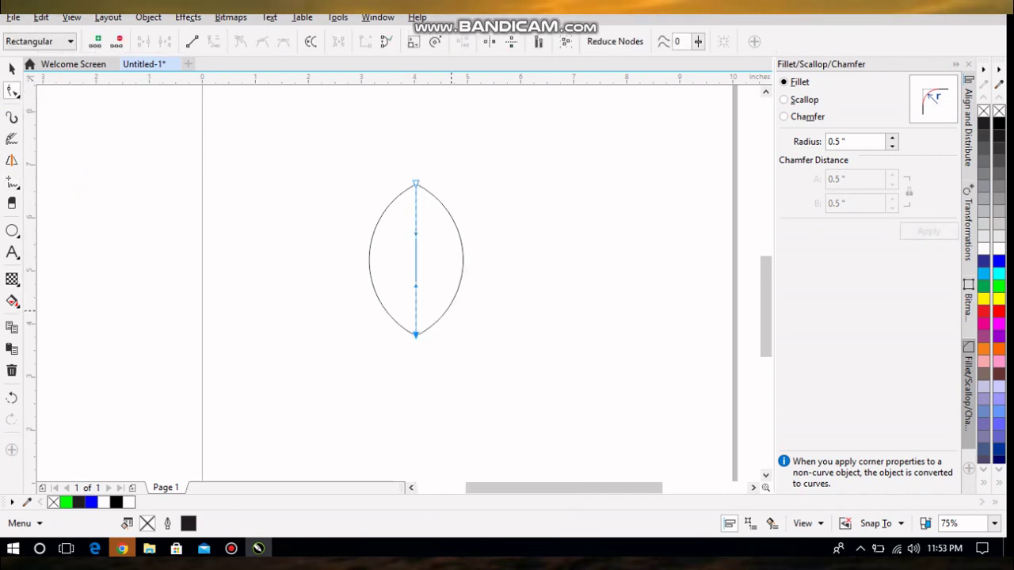
left_click_drag(415, 231, 400, 228)
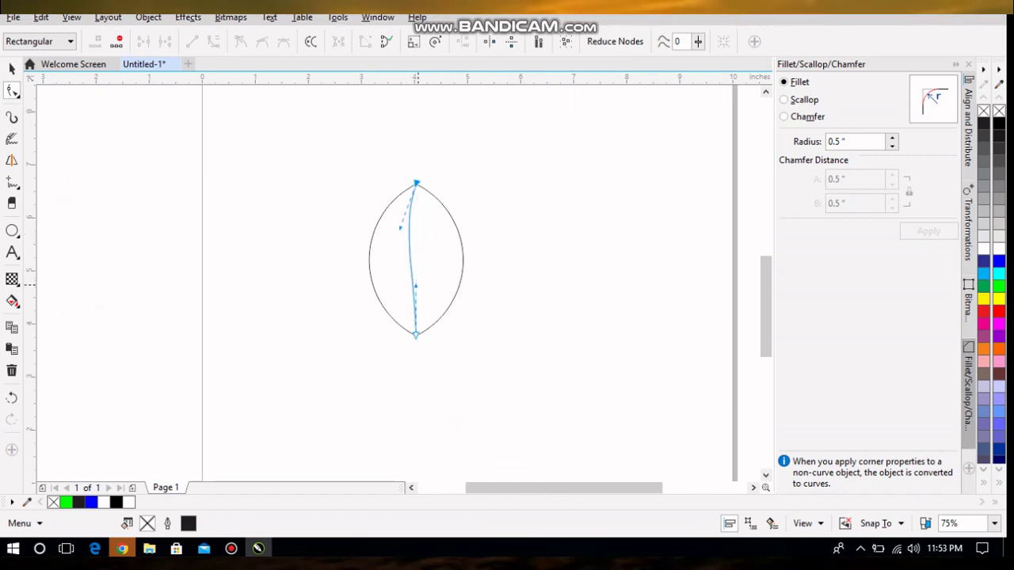
left_click_drag(416, 286, 432, 287)
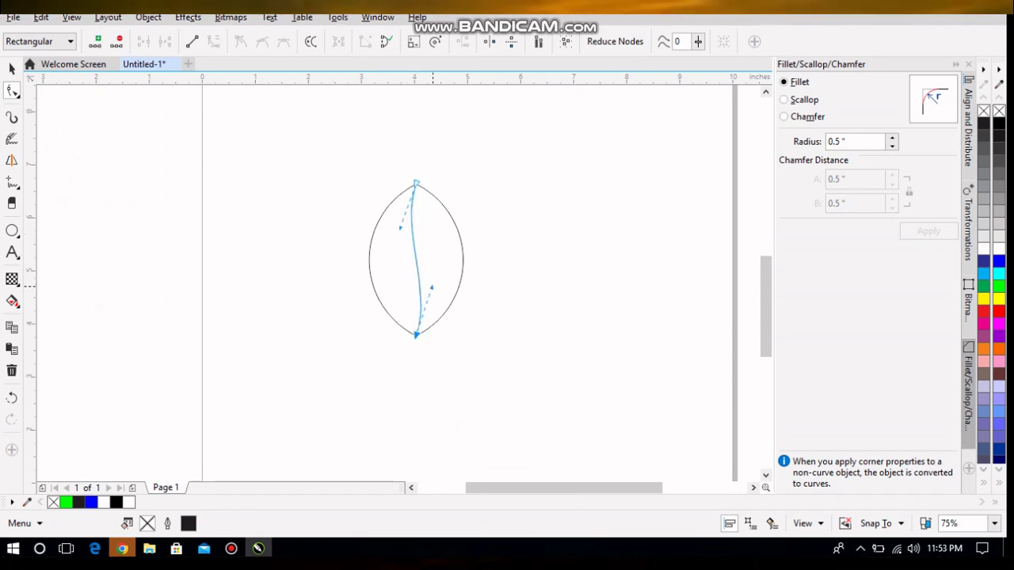
Set the rotation centre of the leaf and its vein to the lower tip and rotate a copy clockwise to about 309.2°
left_click(12, 69)
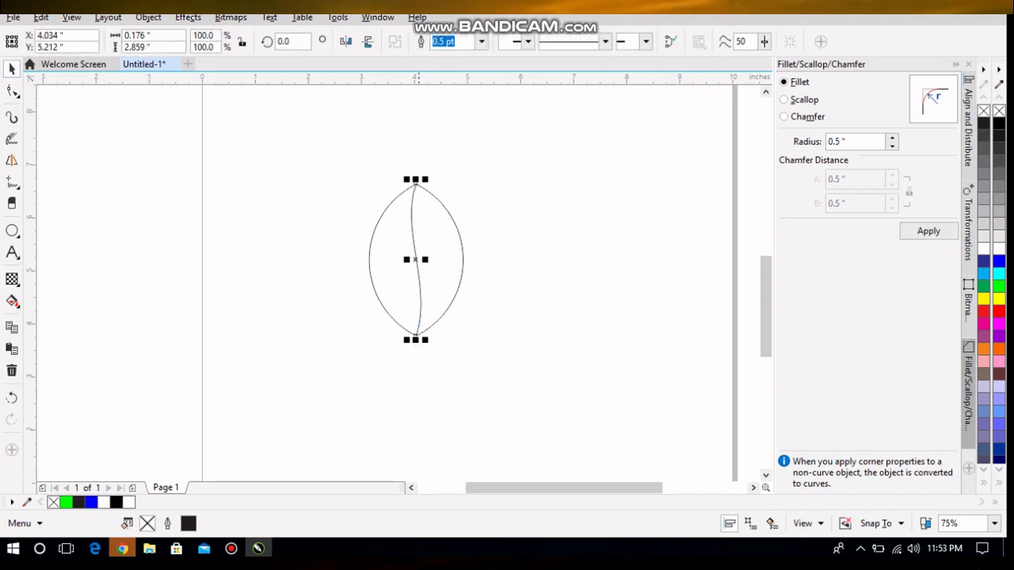
left_click_drag(345, 148, 345, 153)
left_click(444, 310)
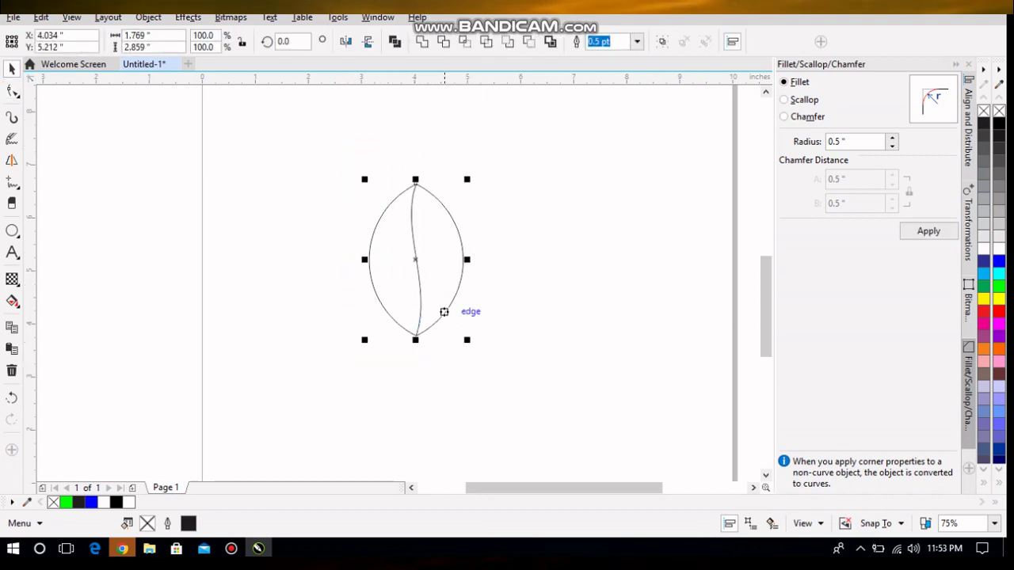
left_click(417, 265)
left_click_drag(417, 270, 415, 336)
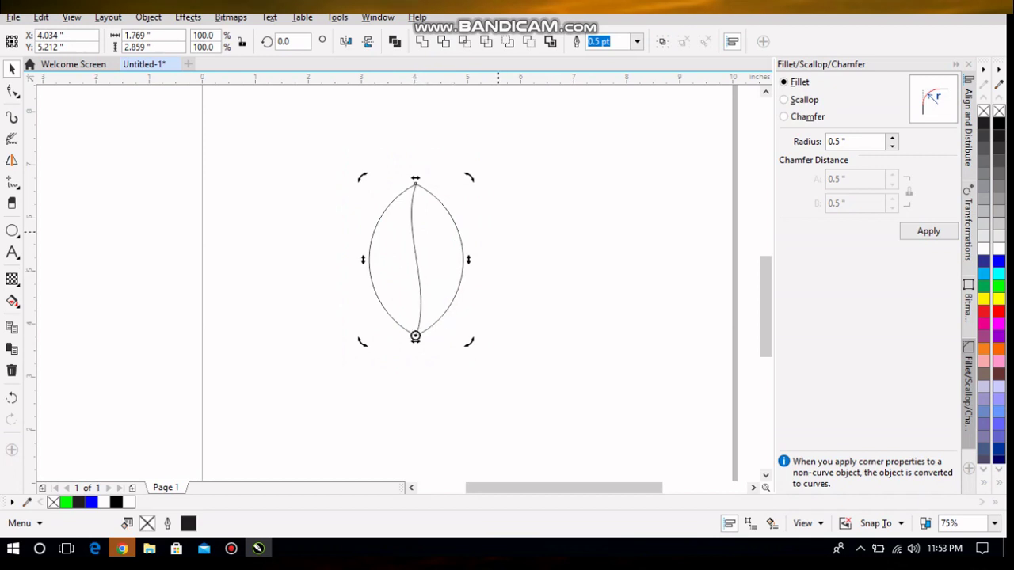
mouse_move(415, 336)
left_mouse_down()
mouse_move(415, 260)
mouse_move(416, 336)
left_mouse_up()
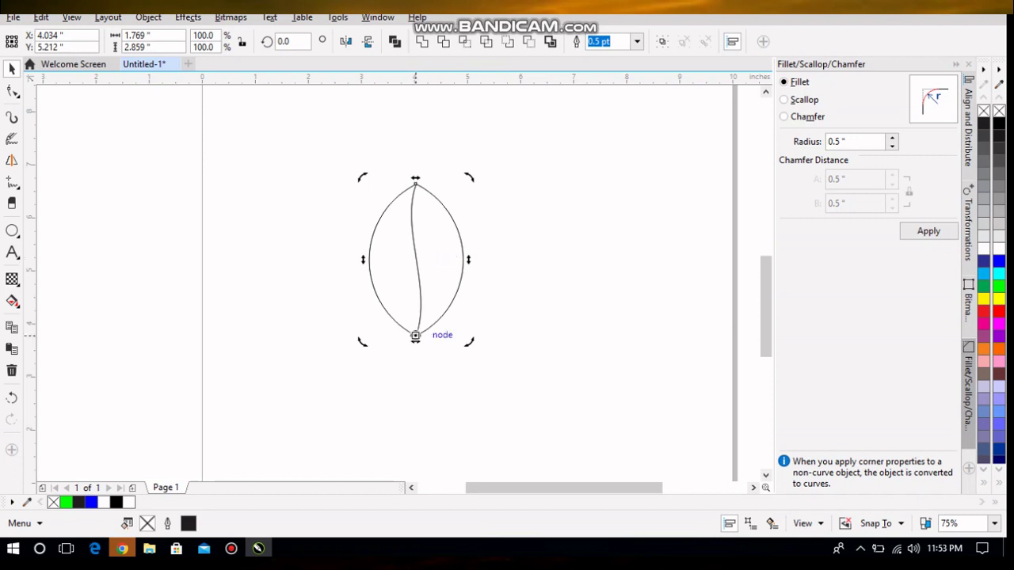
left_click_drag(468, 177, 556, 281)
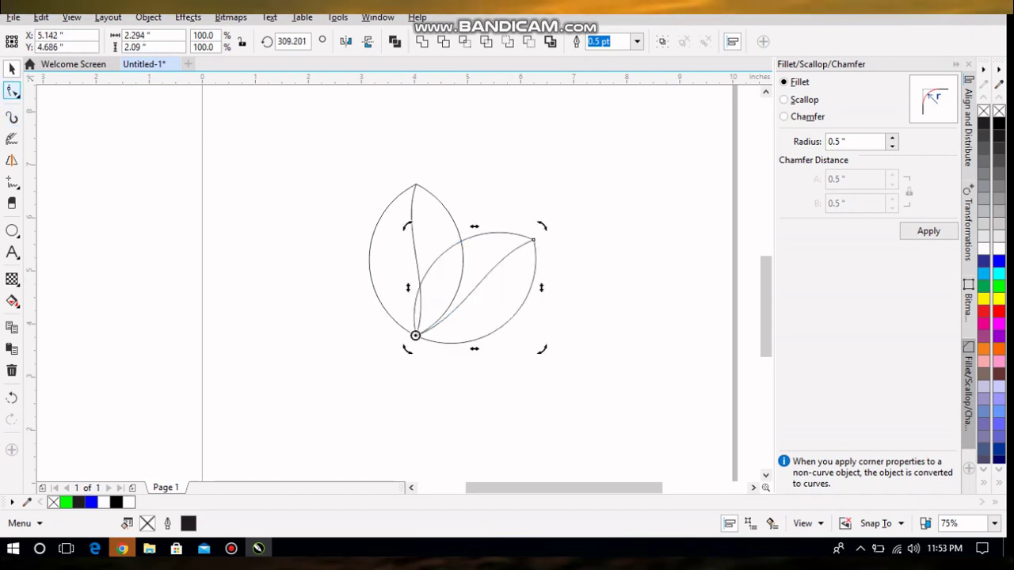
With Virtual Segment Delete, remove the rotated copy's outer segments and vein, and the first leaf's segments below the copy's remaining arc
left_click(16, 94)
left_click(12, 117)
left_click(12, 91)
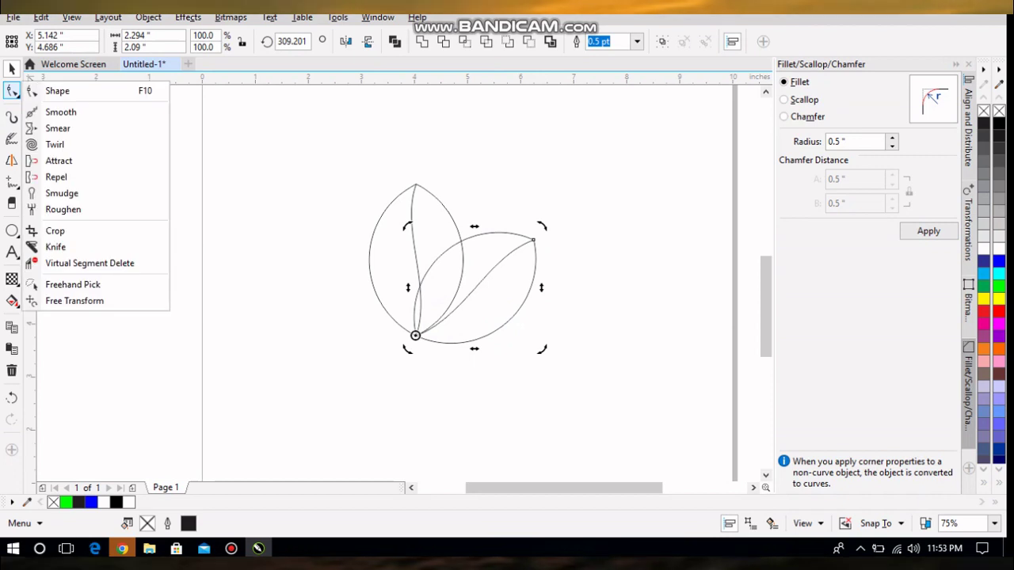
left_click(89, 264)
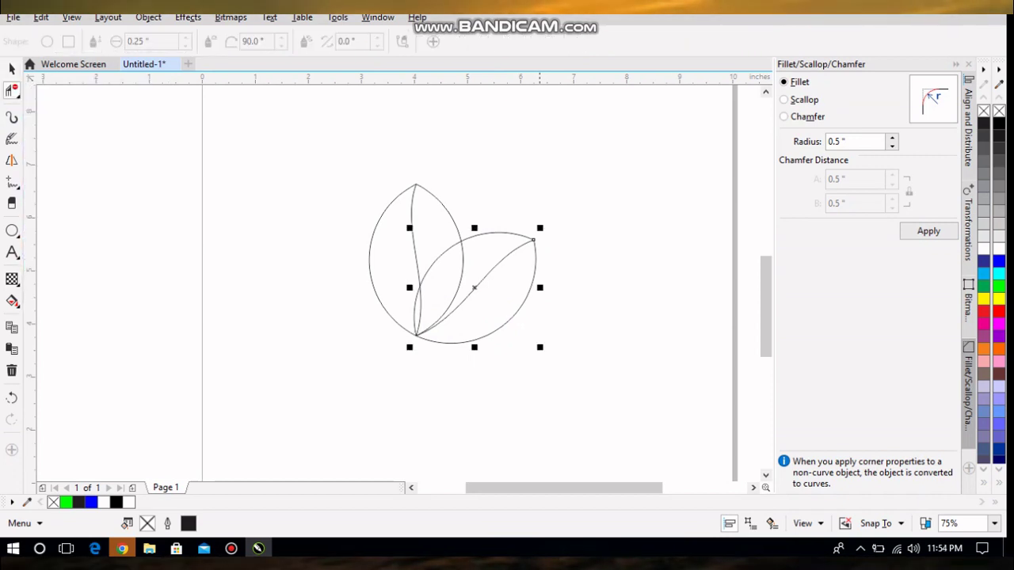
left_click(495, 331)
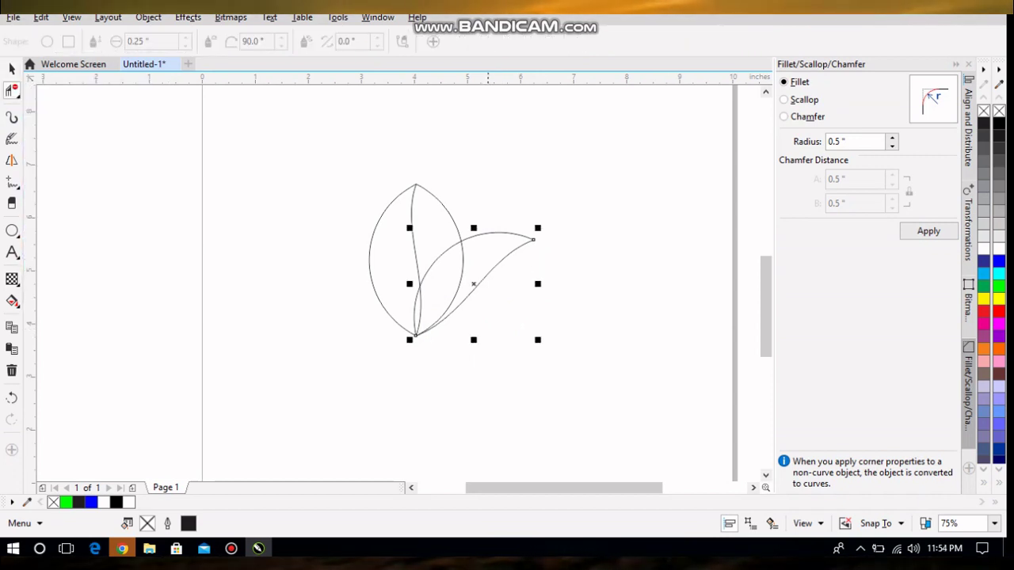
left_click(483, 278)
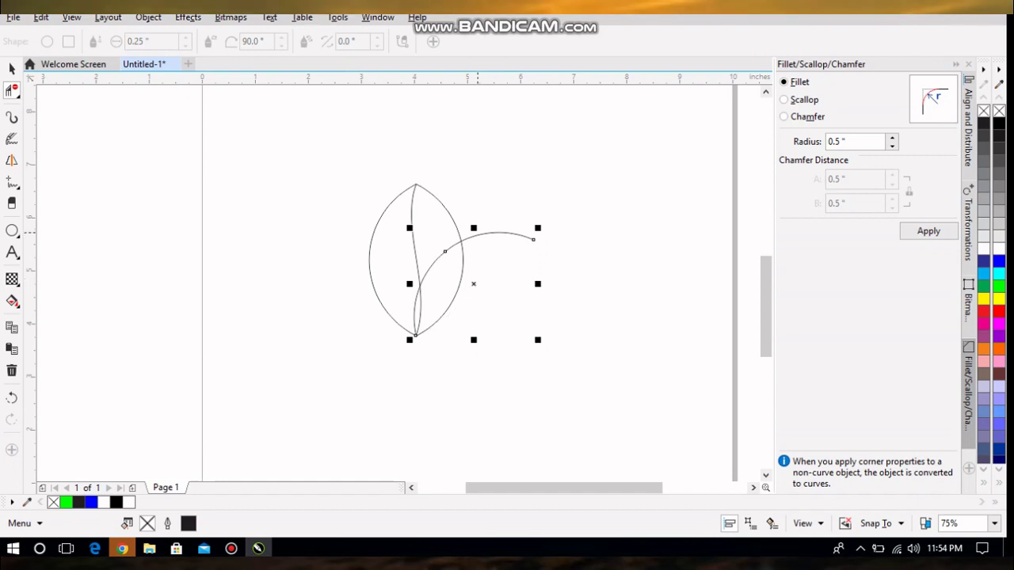
left_click(499, 232)
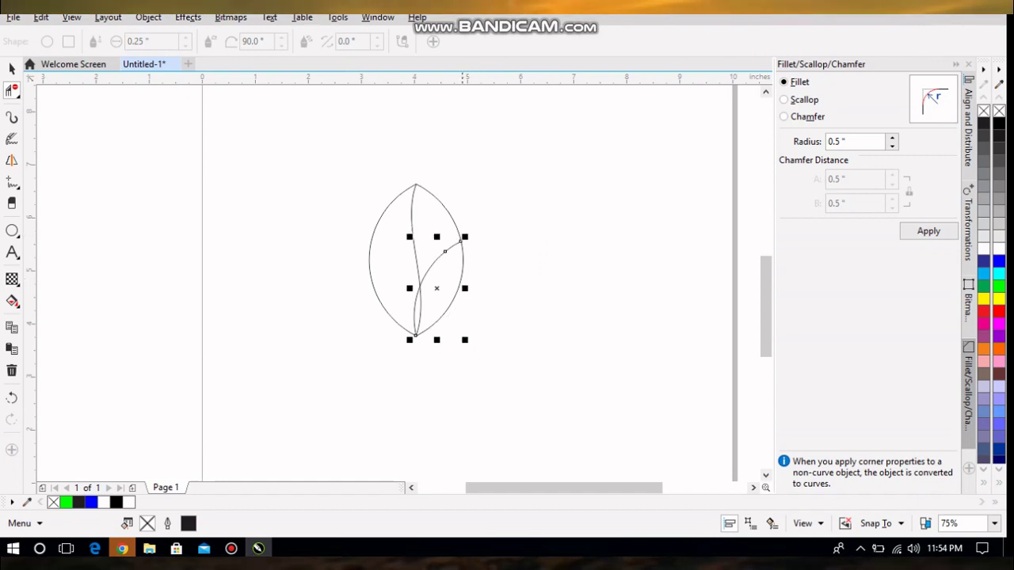
left_click(449, 306)
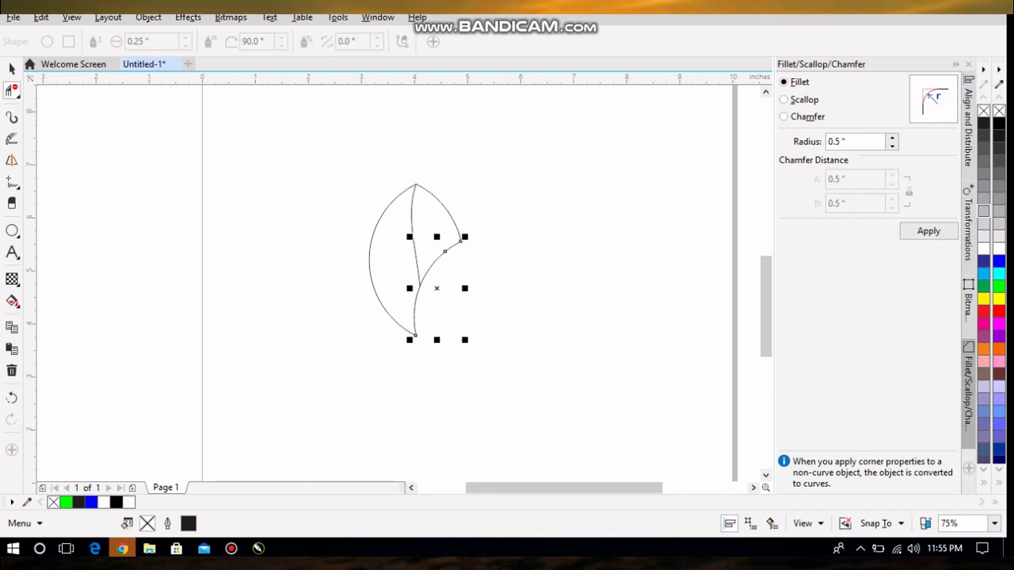
Fill both halves of the trimmed leaf with bright green and a 0.5 pt black outline using Smart Fill
left_click(16, 305)
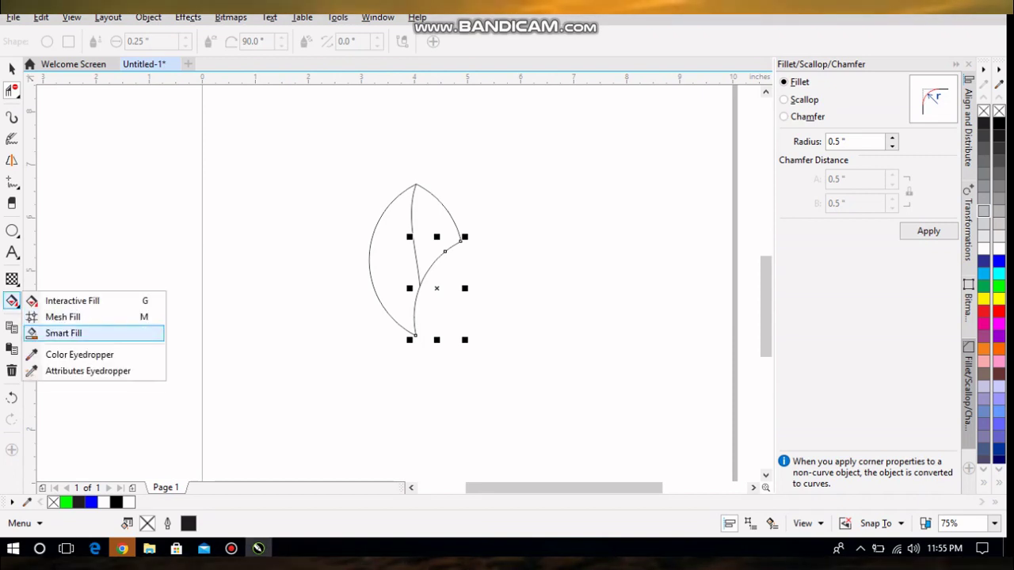
left_click(64, 333)
left_click(392, 261)
left_click(431, 233)
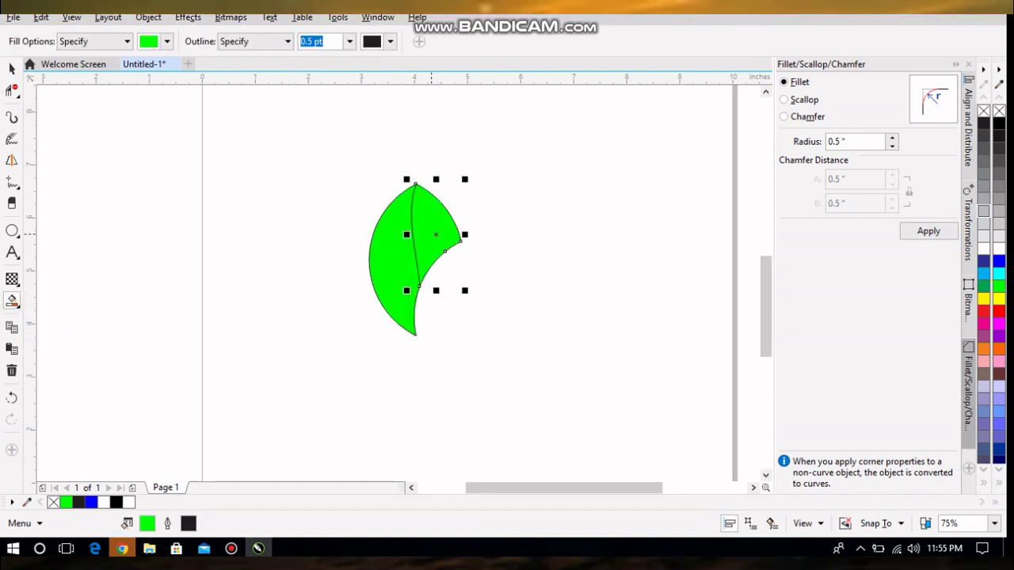
left_click(384, 260)
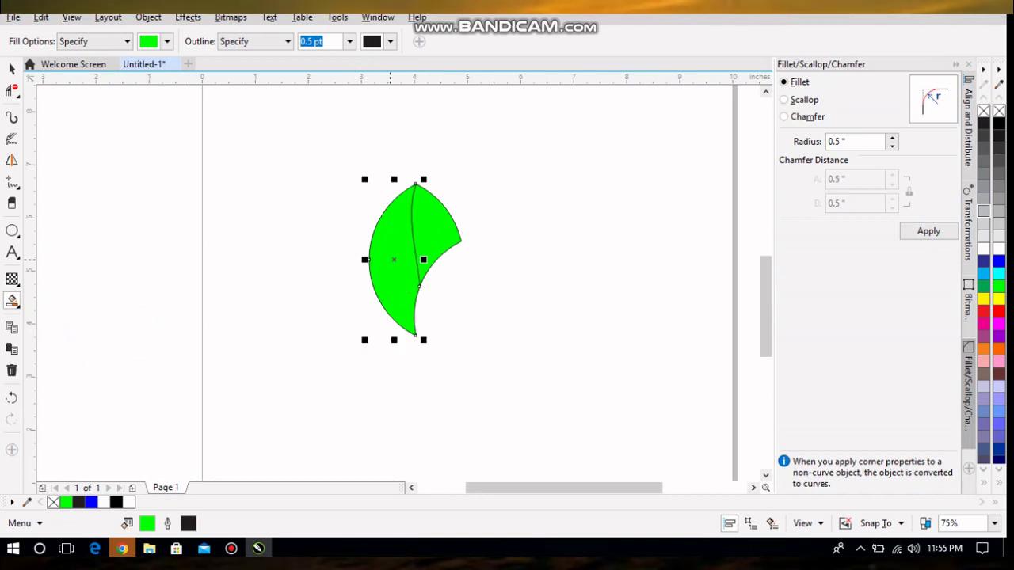
key("Escape")
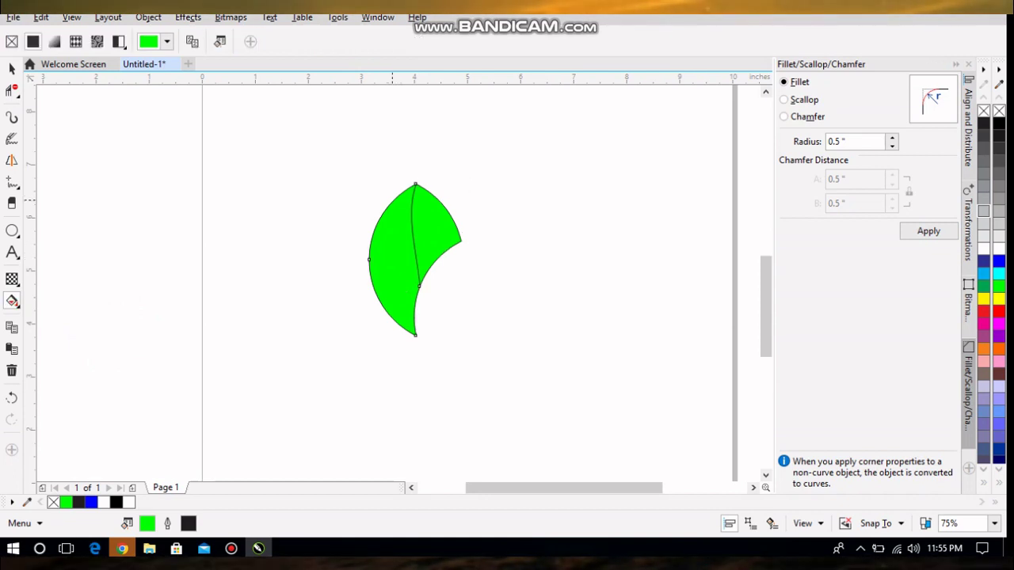
Give the leaf's left half a linear gradient from its upper outer edge to the lower tip, starting in a slightly lighter shade of blue
left_click_drag(393, 200, 415, 336)
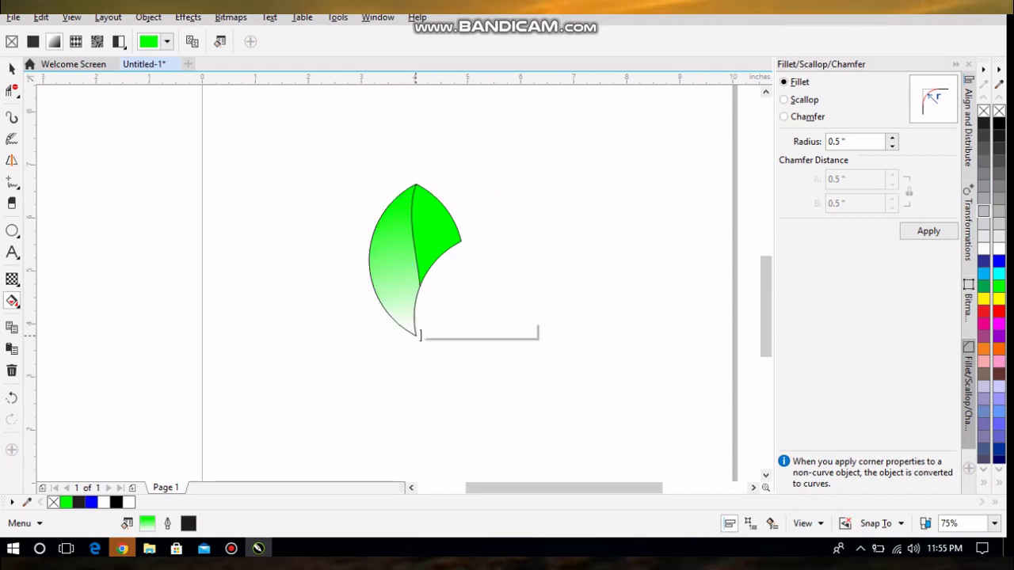
left_click(418, 333)
left_click(393, 200)
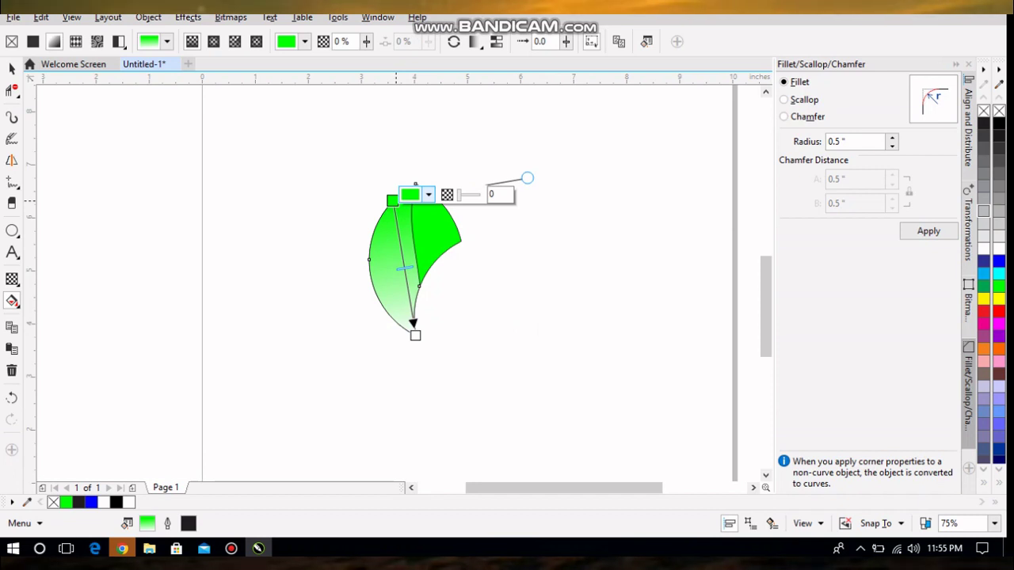
left_click(427, 194)
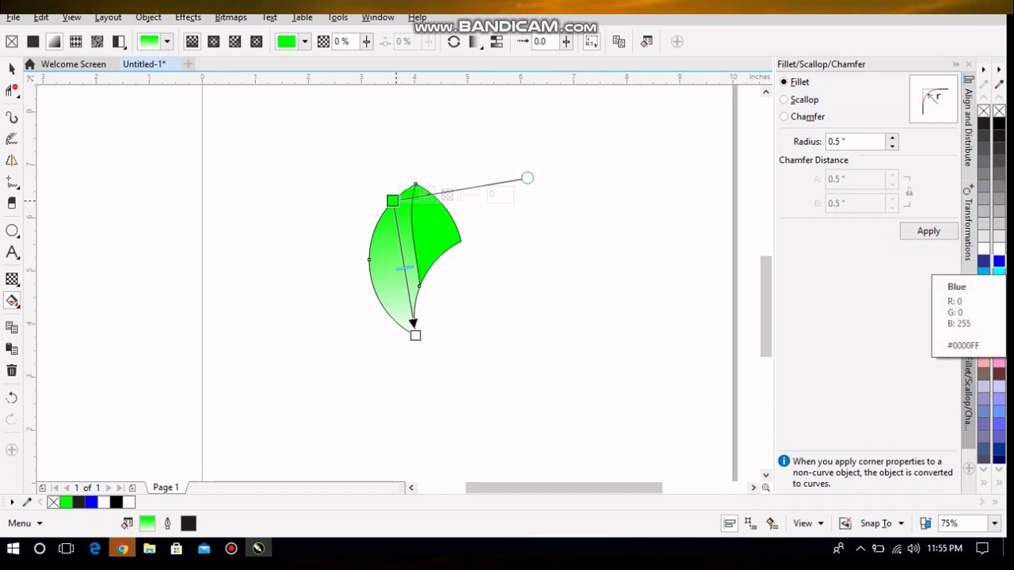
left_click(999, 261)
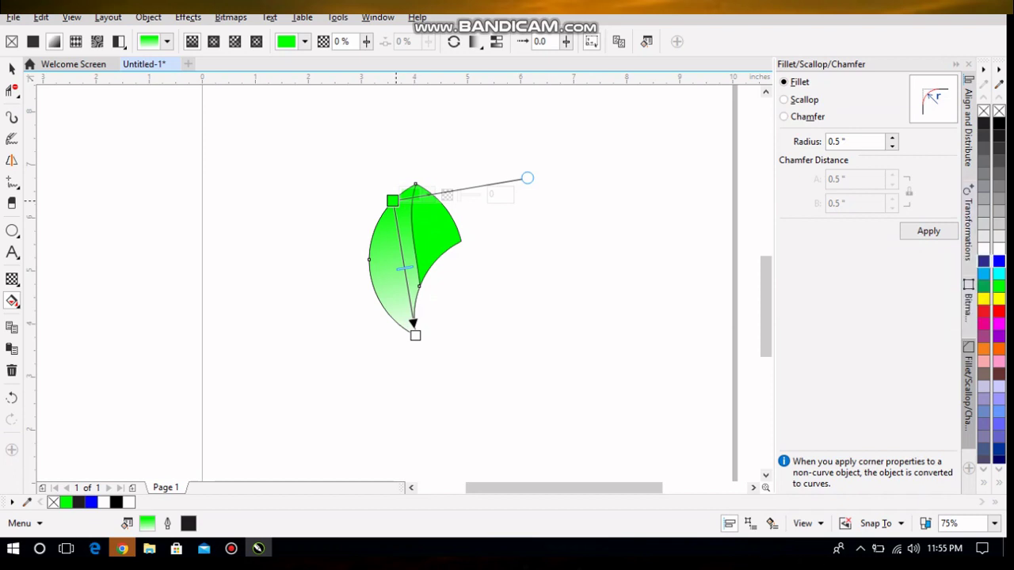
left_click(998, 262)
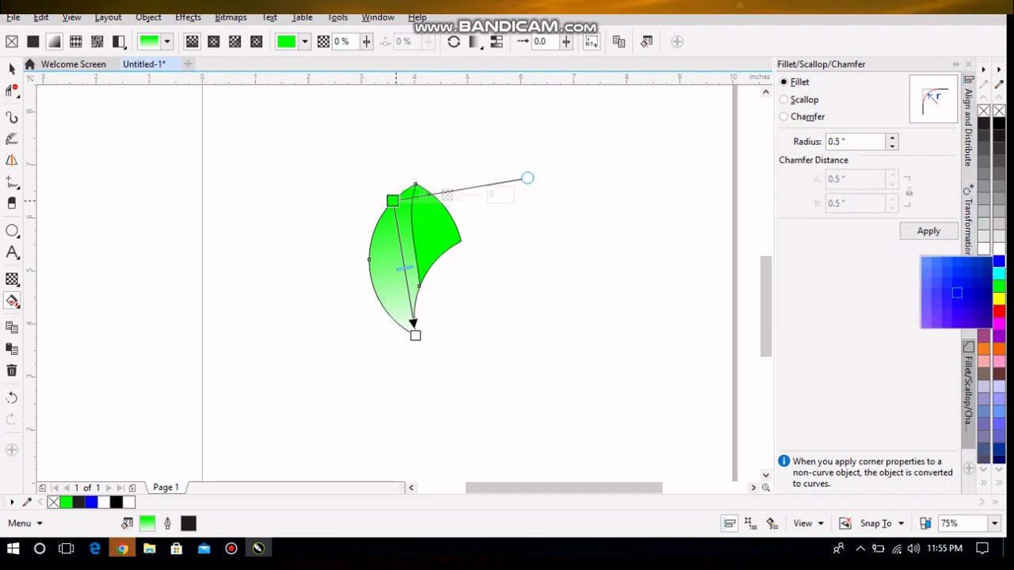
left_click(957, 271)
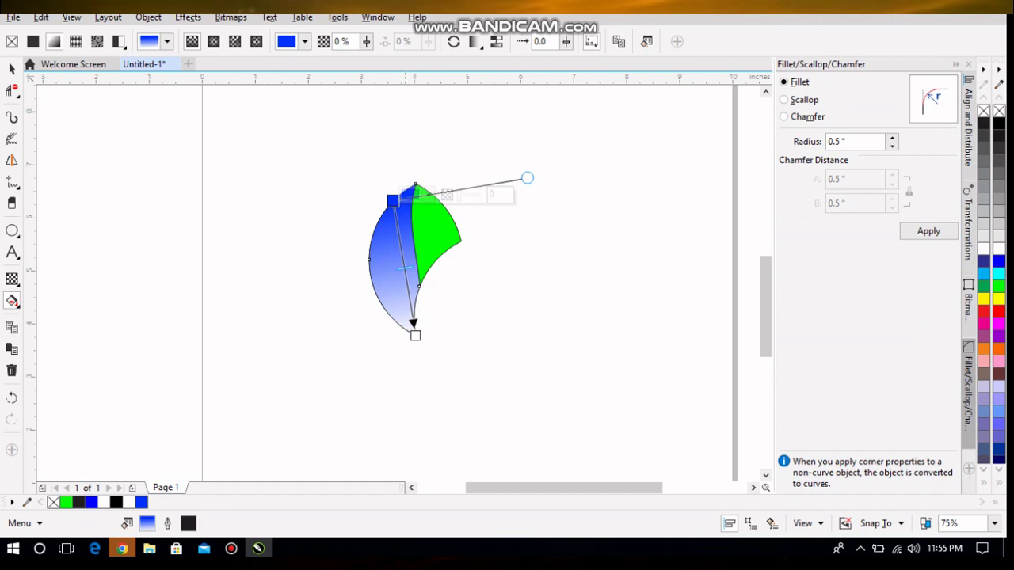
Set the end colour of the left half's gradient to black and shift its midpoint slightly toward the blue end
left_click(415, 334)
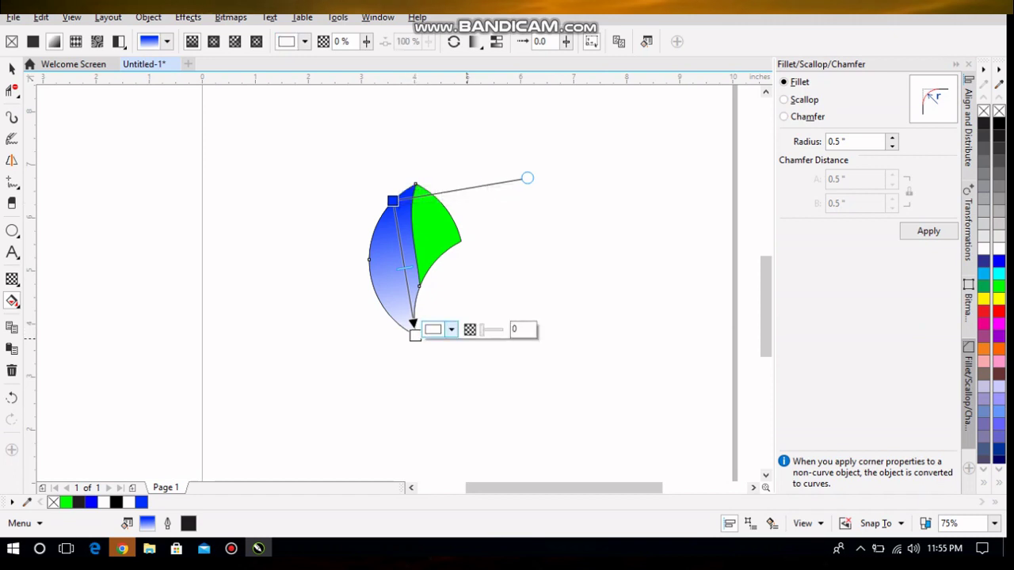
left_click(451, 330)
left_click(451, 329)
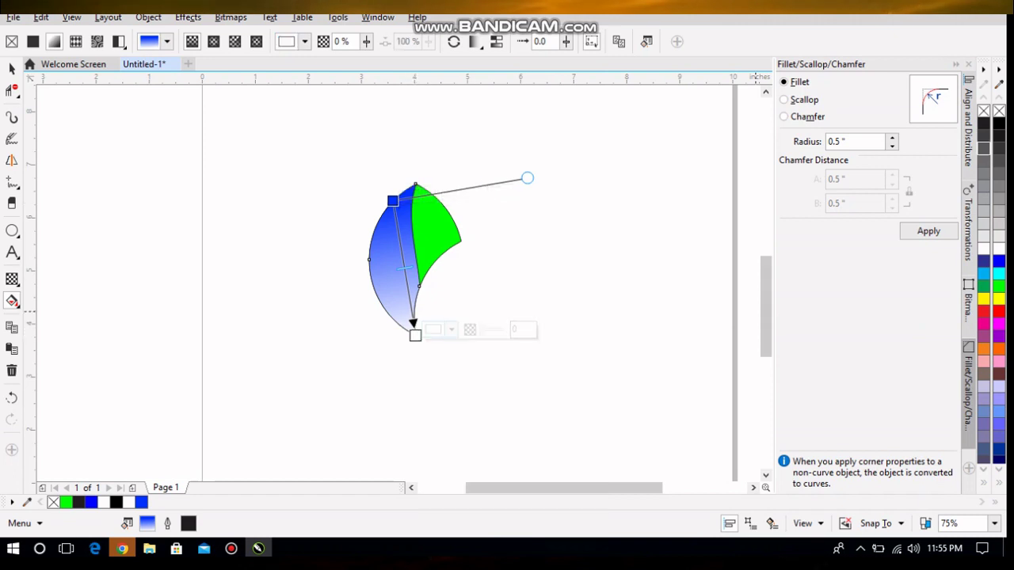
left_click(1000, 123)
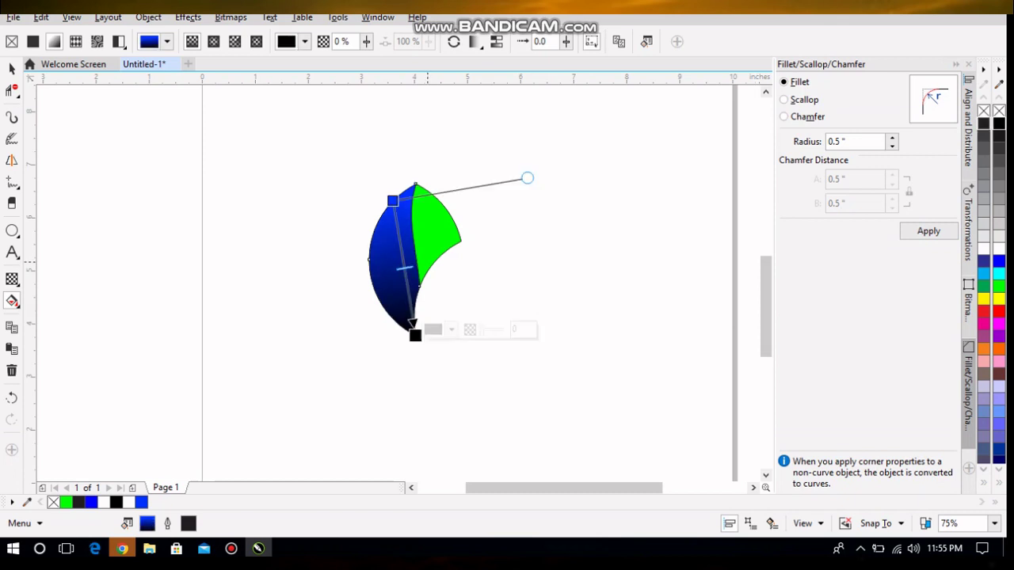
left_click_drag(405, 267, 403, 255)
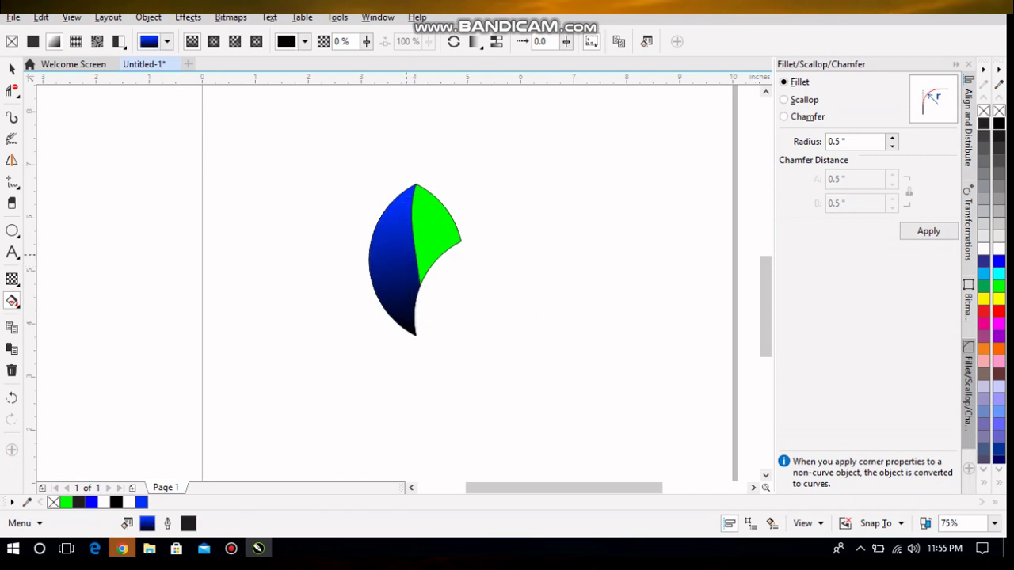
Give the leaf's right half a linear gradient from the upper tip to its concave lower edge, fading from black to white
left_click(440, 216)
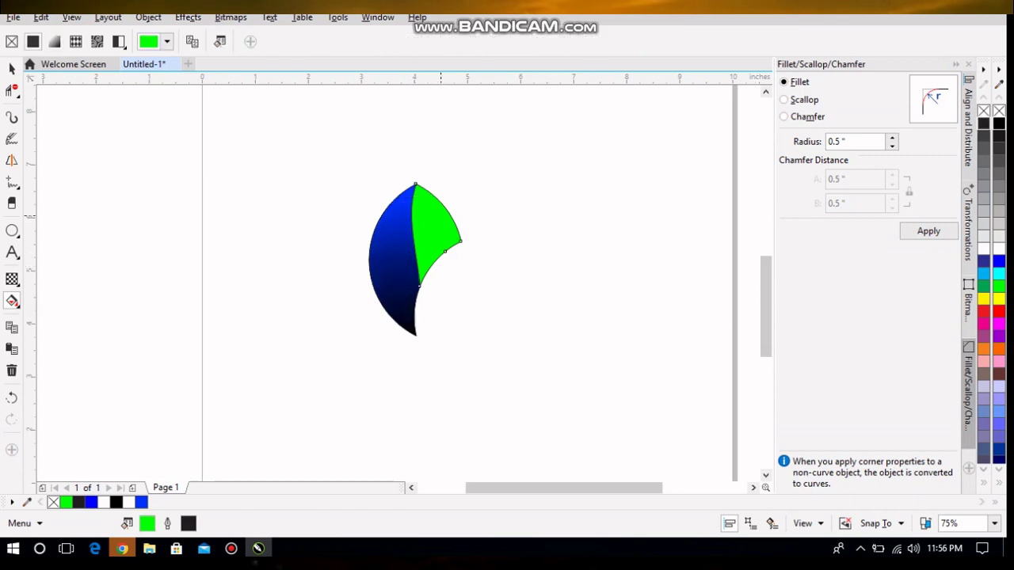
left_click_drag(415, 184, 434, 261)
left_click(415, 184)
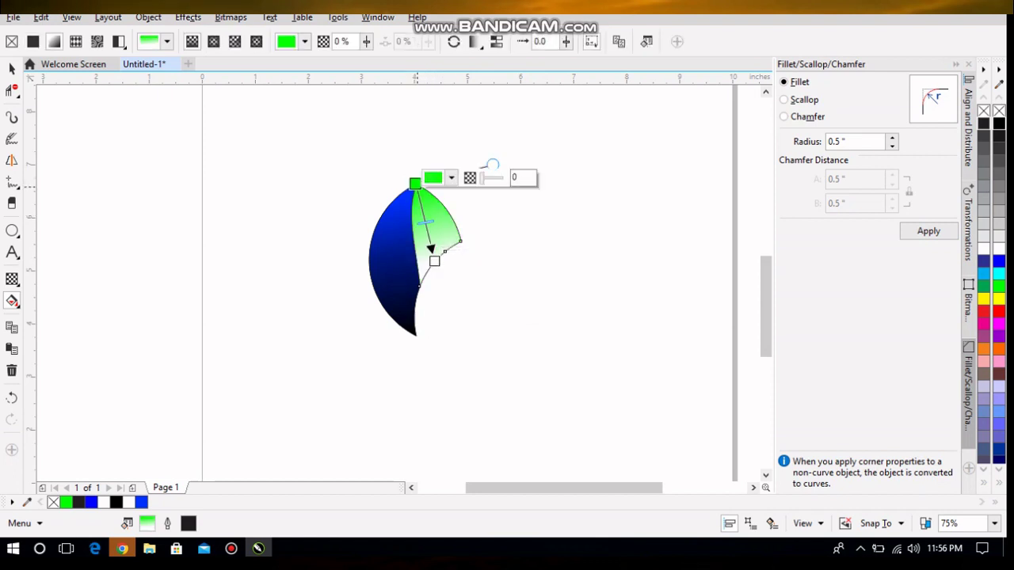
left_click(451, 177)
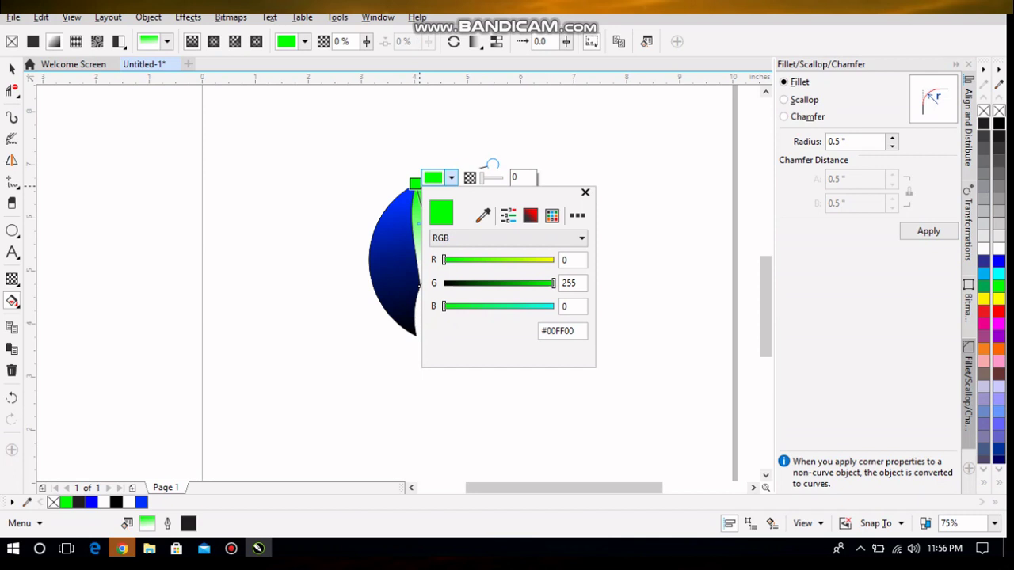
key("Escape")
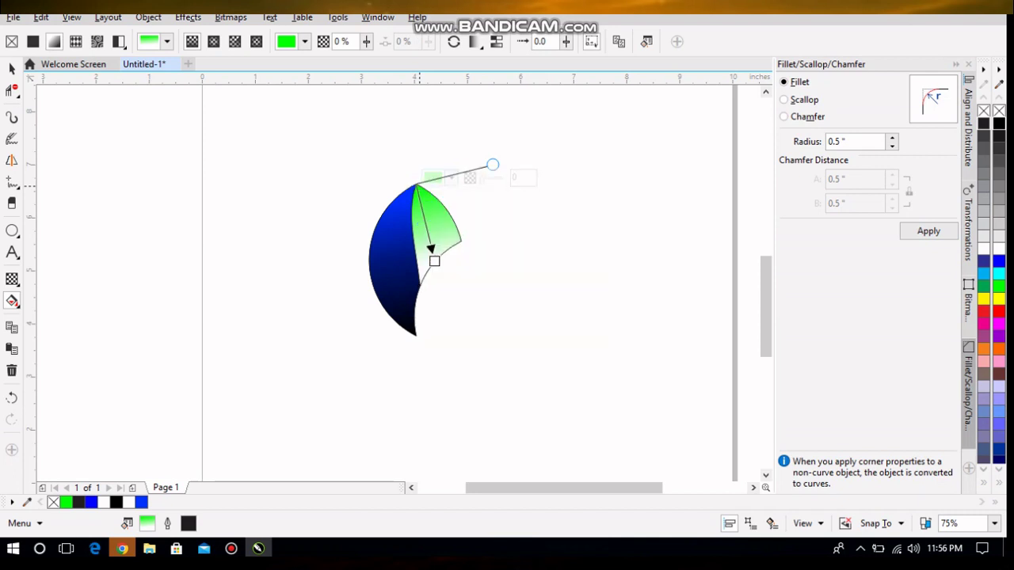
left_click(984, 123)
Refine the right half's gradient by moving its black start inside the shape below the tip and its white end just past the concave edge
left_click_drag(434, 260, 436, 288)
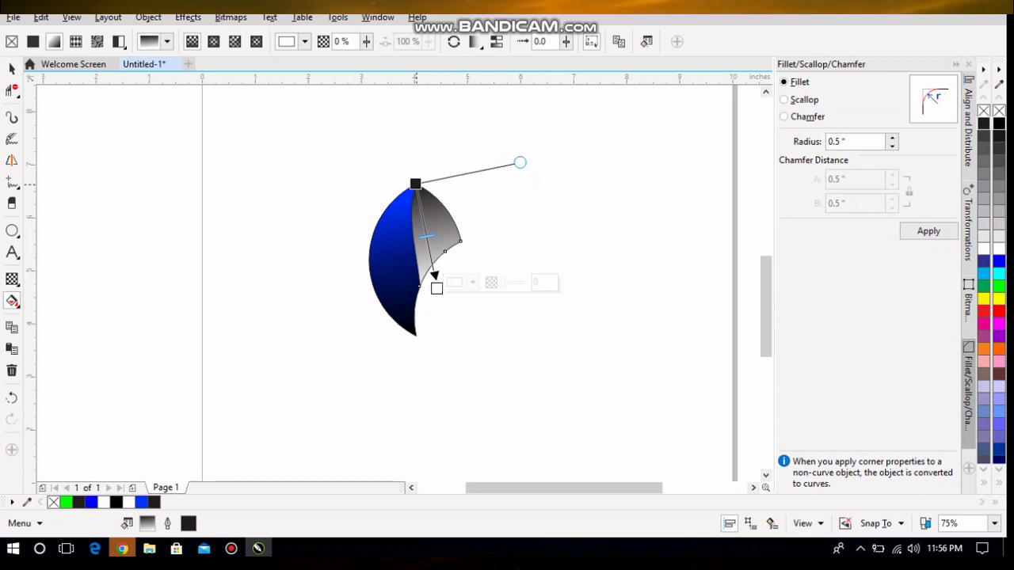
left_click_drag(415, 184, 423, 201)
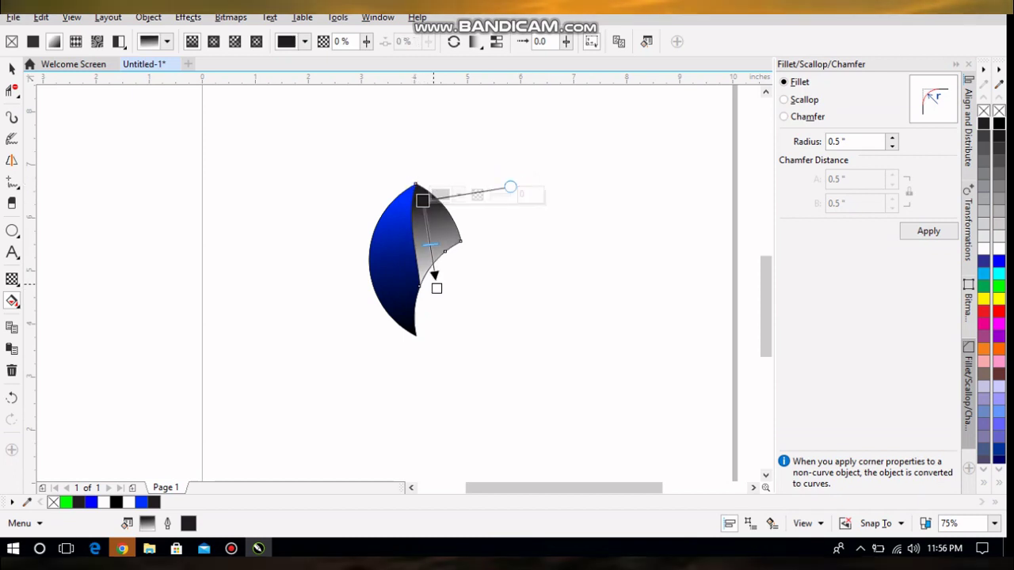
mouse_move(436, 289)
left_mouse_down()
mouse_move(428, 290)
mouse_move(433, 275)
left_mouse_up()
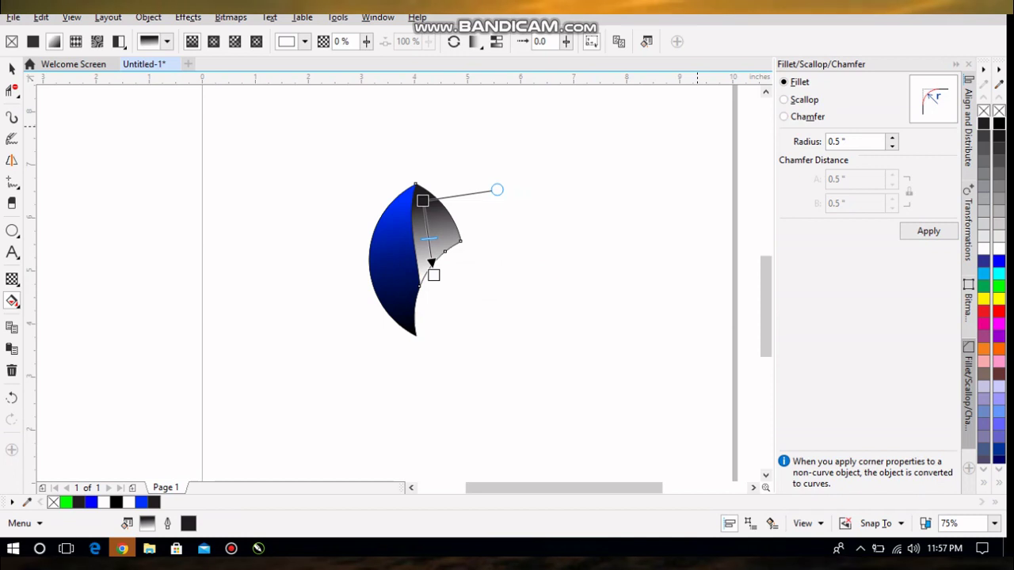
Draw a small horizontal ellipse about 0.64 by 0.32 inches and centre it on the upper part of the blue half
left_click(12, 230)
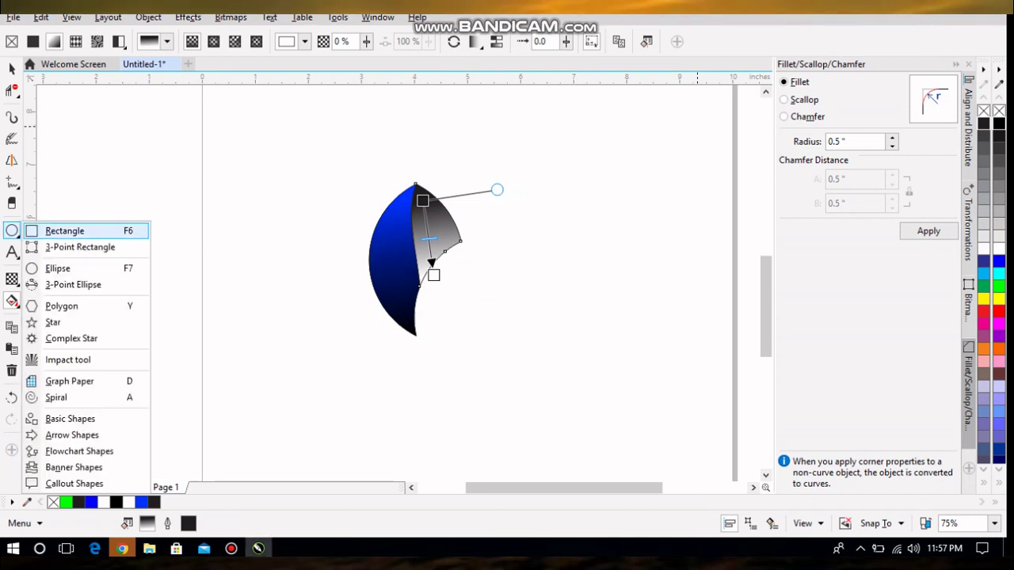
left_click(48, 267)
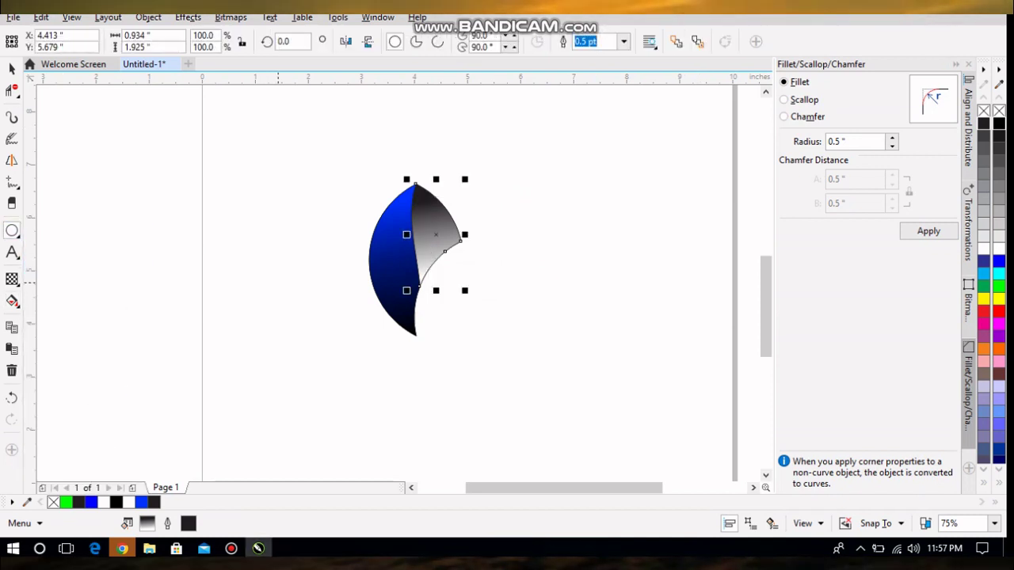
mouse_move(250, 289)
left_mouse_down()
mouse_move(284, 306)
mouse_move(266, 296)
mouse_move(397, 223)
left_mouse_up()
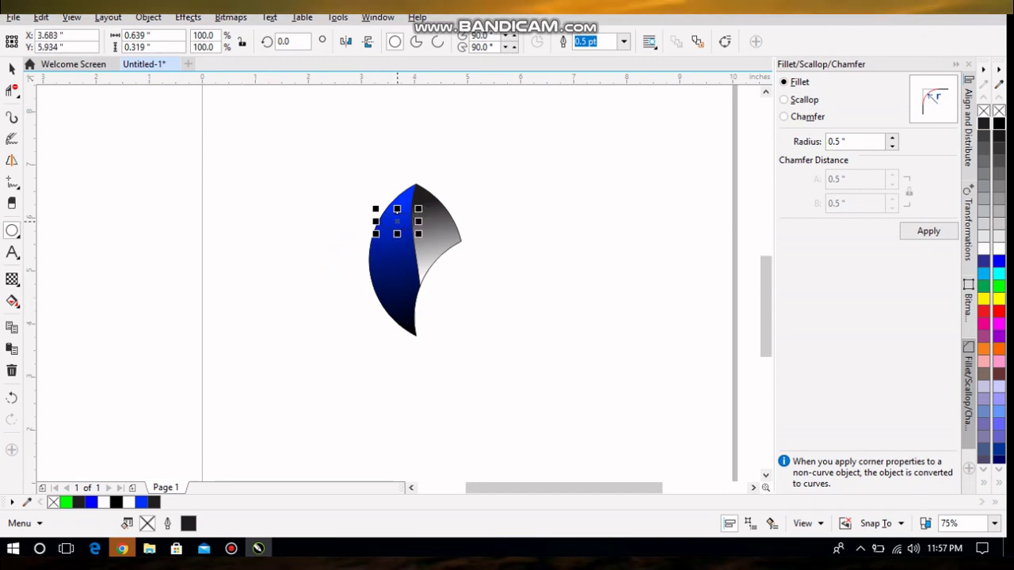
Rotate the small ellipse to about 53.4° so it follows the leaf's outer curve, and fill it with white
left_click(397, 222)
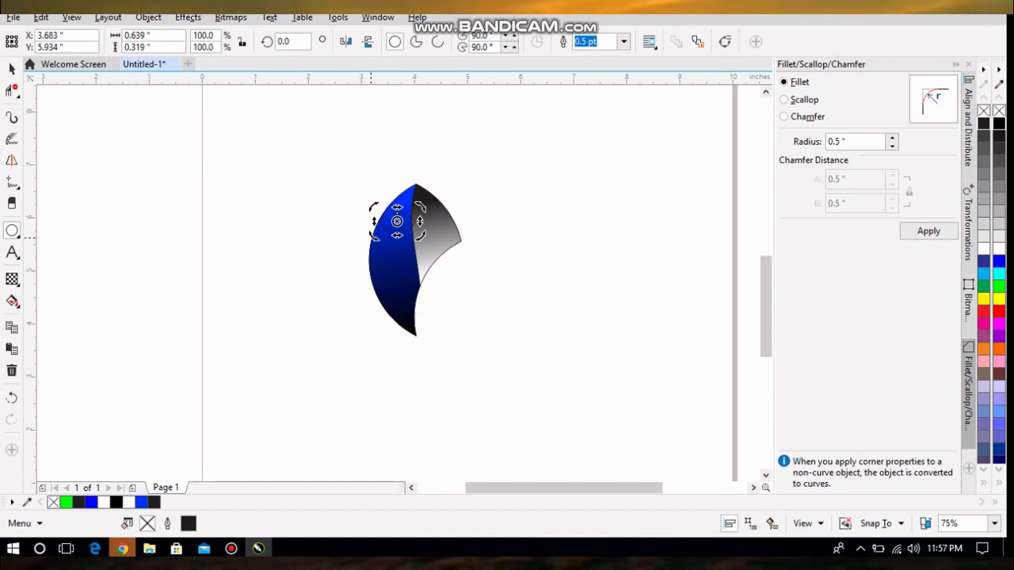
left_click_drag(373, 236, 393, 259)
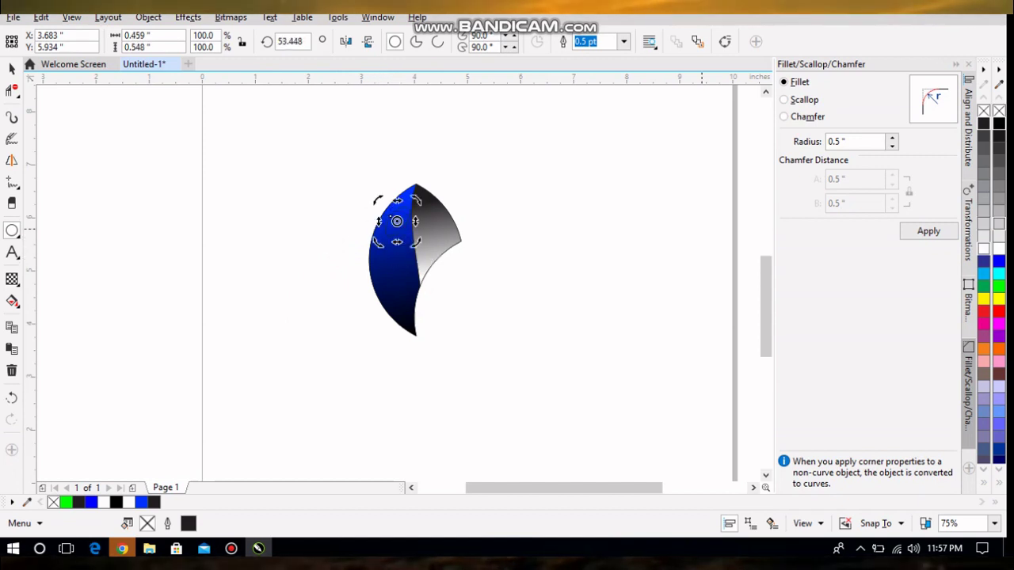
left_click(984, 249)
Nudge the white ellipse slightly left and up, to about X 3.632" and Y 5.974"
left_click(396, 221)
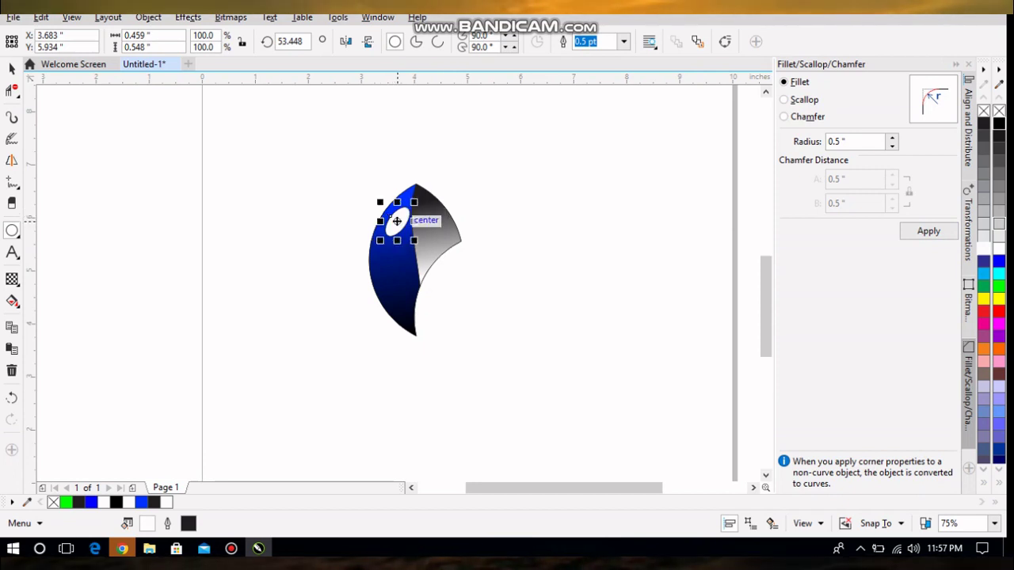
left_click_drag(397, 221, 396, 211)
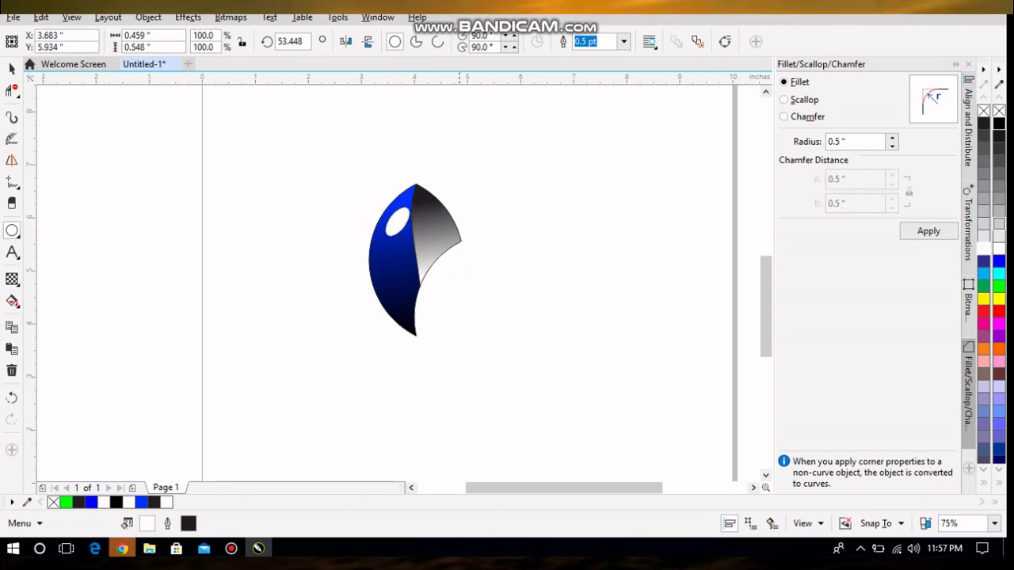
left_click(389, 214)
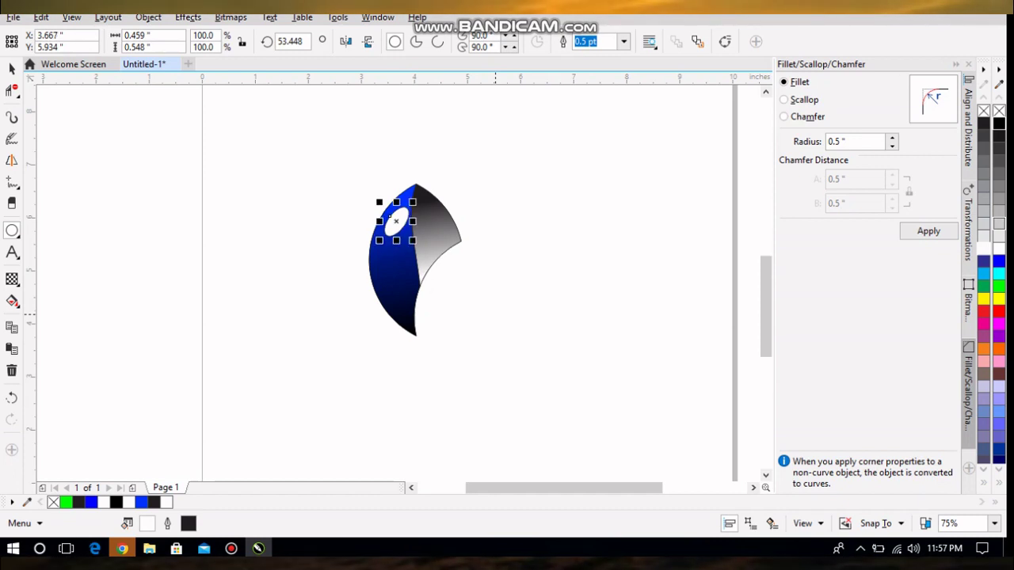
key("Left")
key("Left")
key("Left")
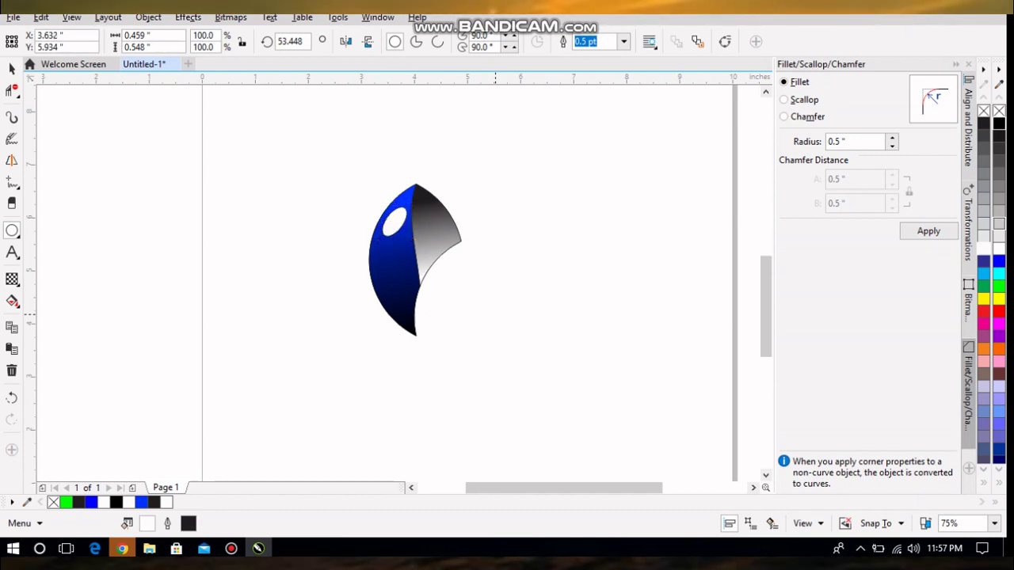
key("Up")
key("Up")
key("Up")
left_click_drag(389, 215, 388, 215)
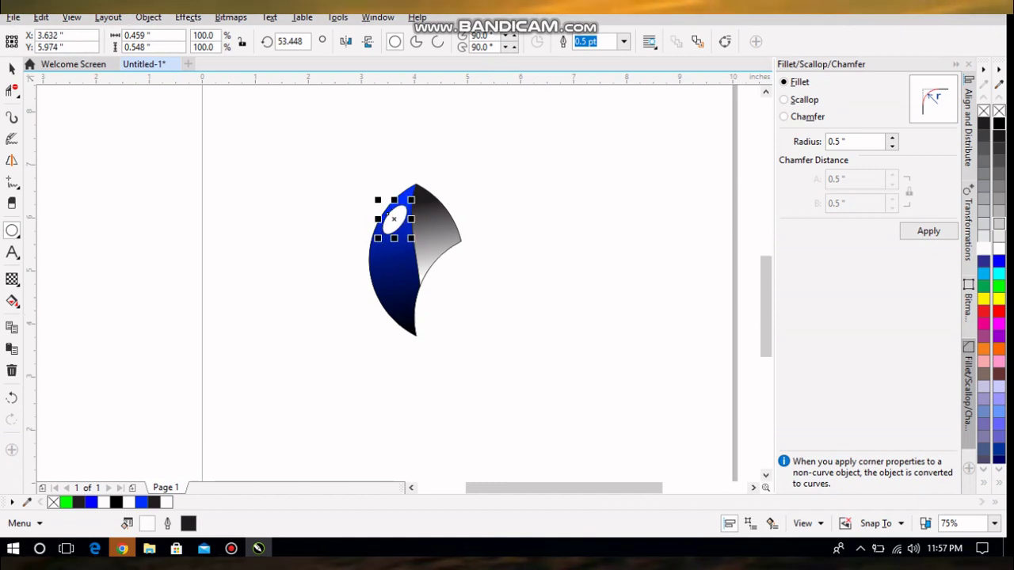
Apply a linear transparency to the white ellipse, fading from its upper left edge to a point beyond its lower right side
left_click(16, 283)
left_click(70, 279)
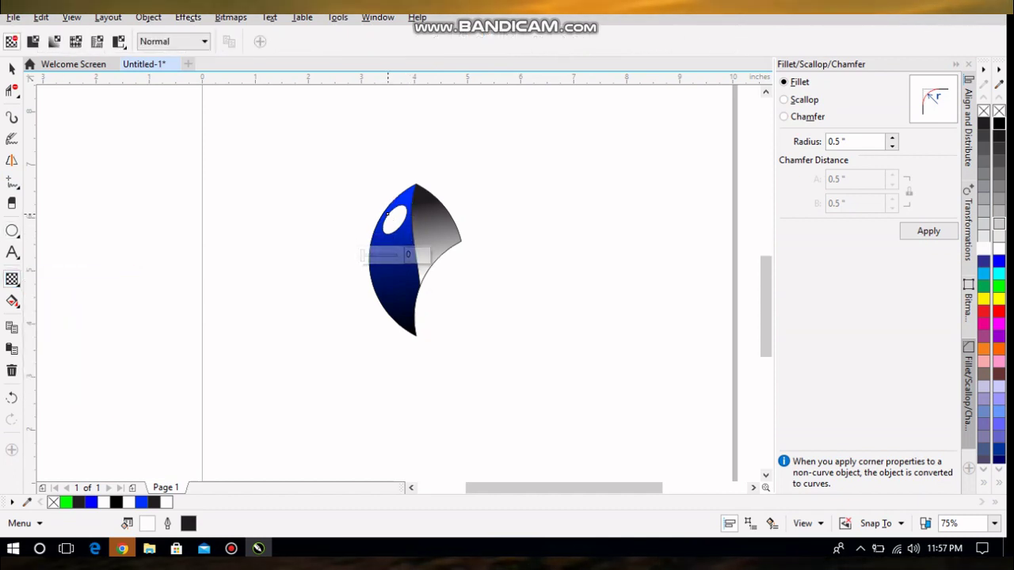
left_click_drag(388, 214, 413, 247)
mouse_move(420, 188)
left_mouse_down()
mouse_move(424, 163)
mouse_move(420, 188)
left_mouse_up()
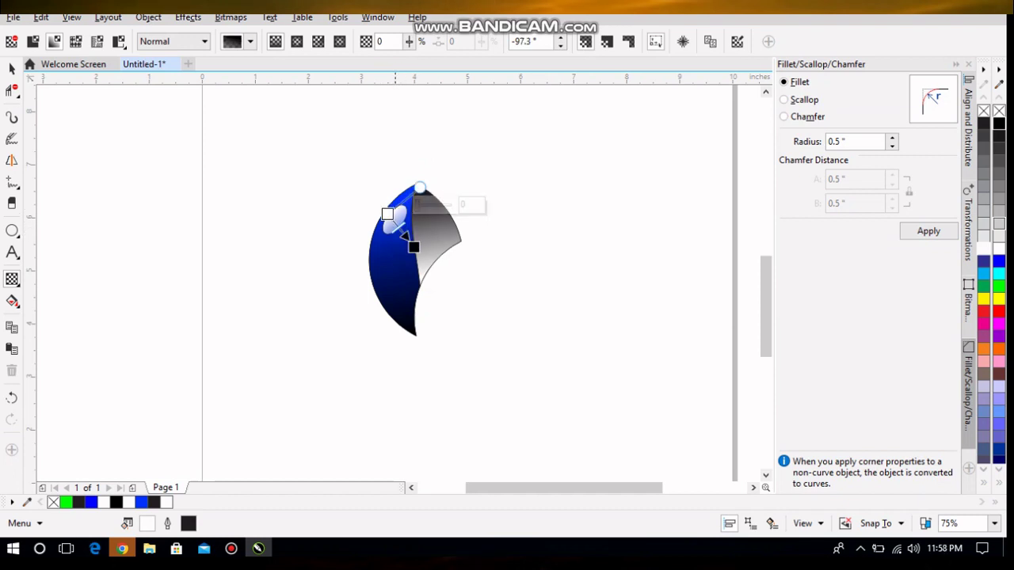
key("Escape")
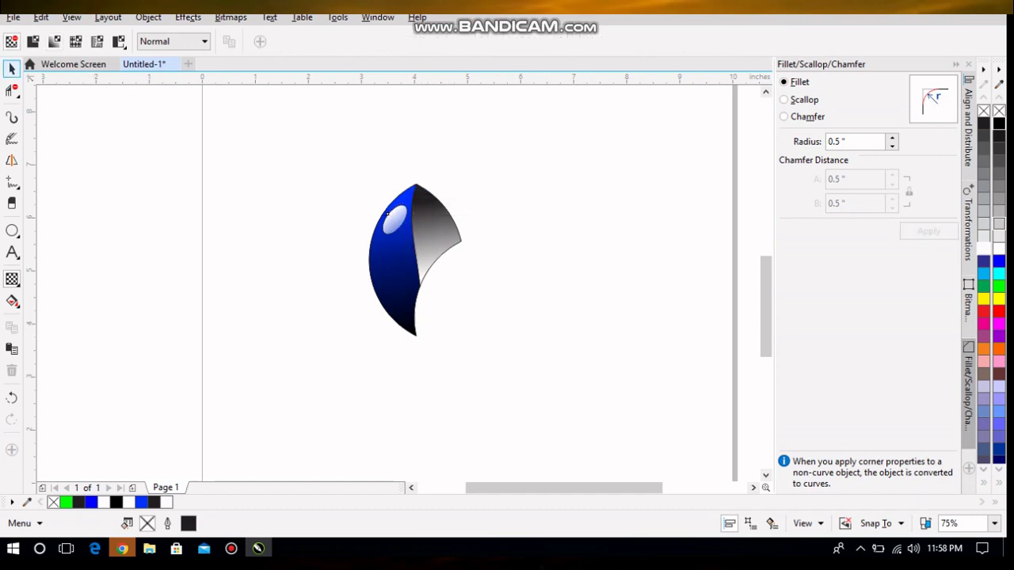
Select both leaf halves and the highlight ellipse together and set their outline width to none
key("space")
left_click_drag(438, 332, 500, 423)
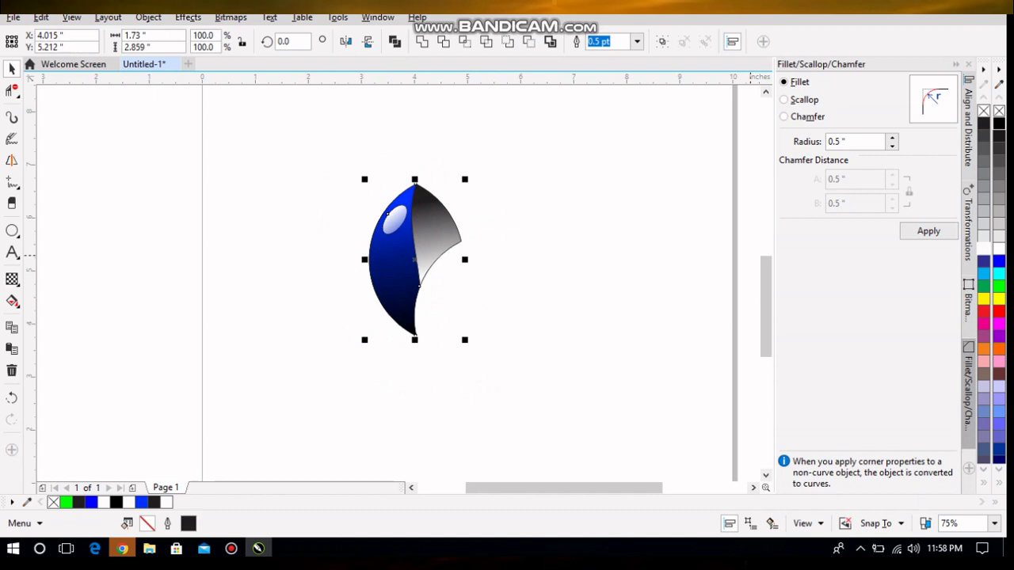
type("0")
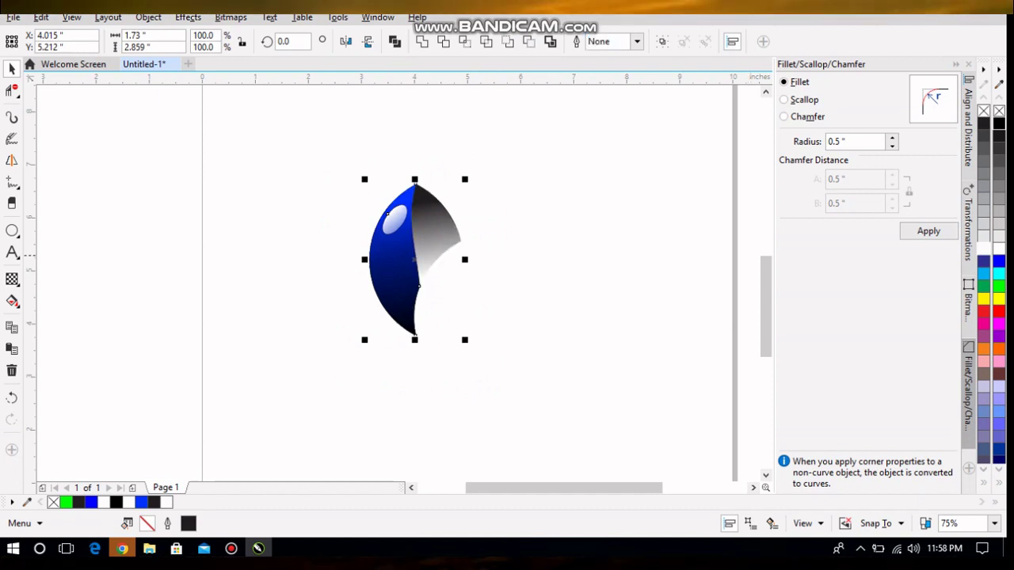
key("Return")
key("Escape")
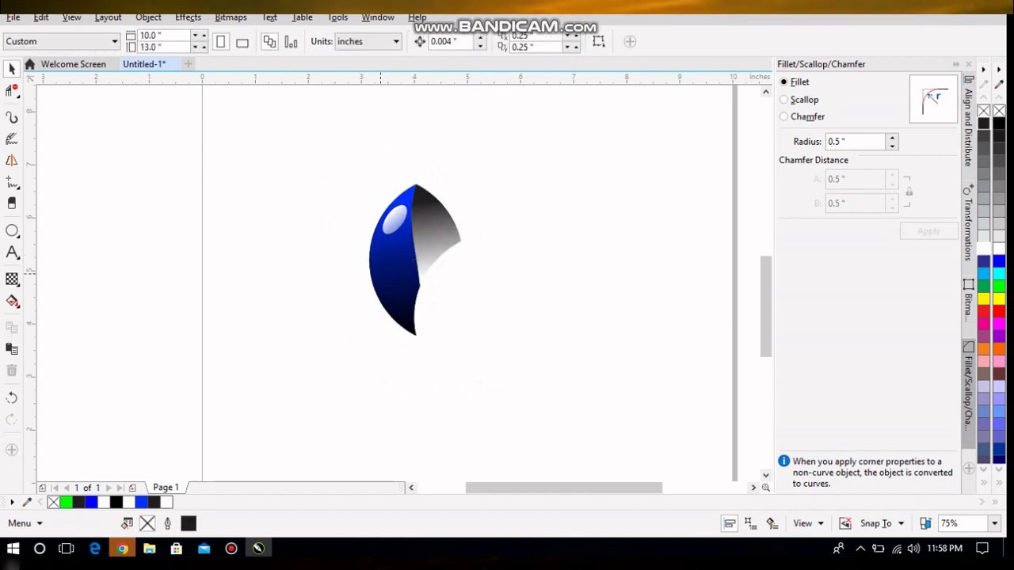
Select all parts of the leaf, including the highlight ellipse, and group them into one object
left_click(381, 273)
left_click_drag(273, 138, 316, 145)
left_click_drag(499, 365, 498, 364)
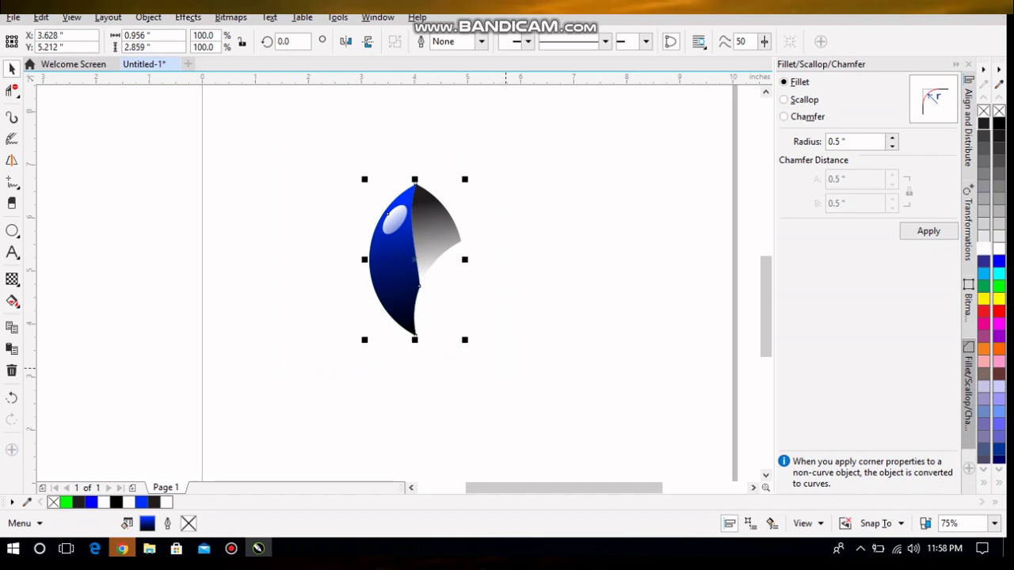
key("ctrl+g")
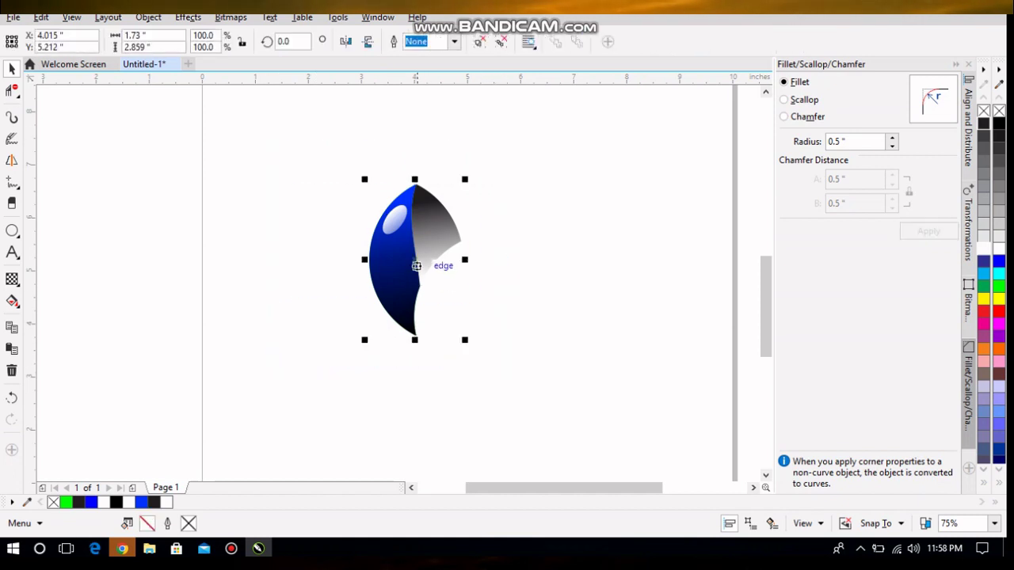
Move the leaf's rotation centre down to its lower tip
left_click(416, 263)
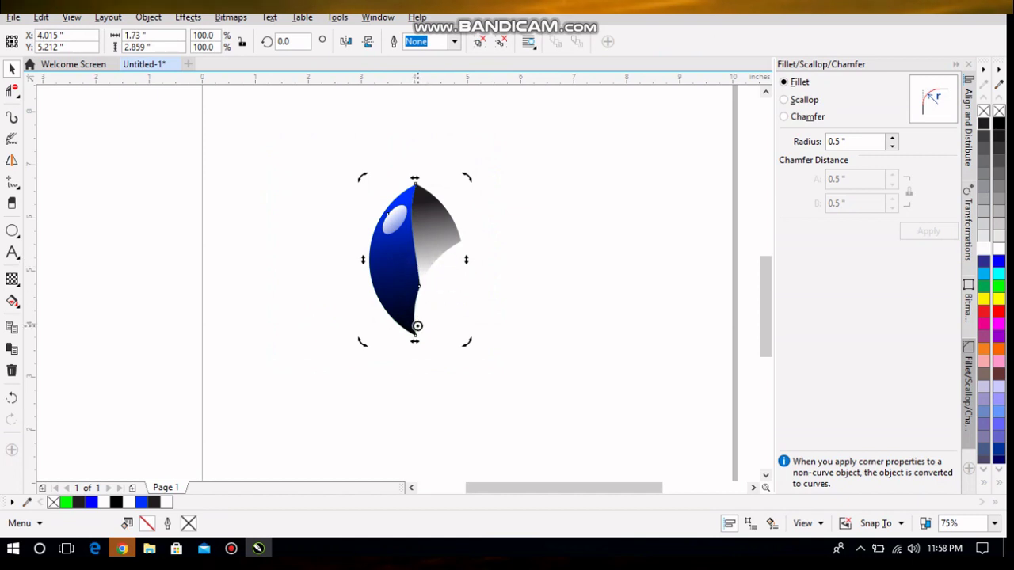
left_click_drag(415, 335, 415, 335)
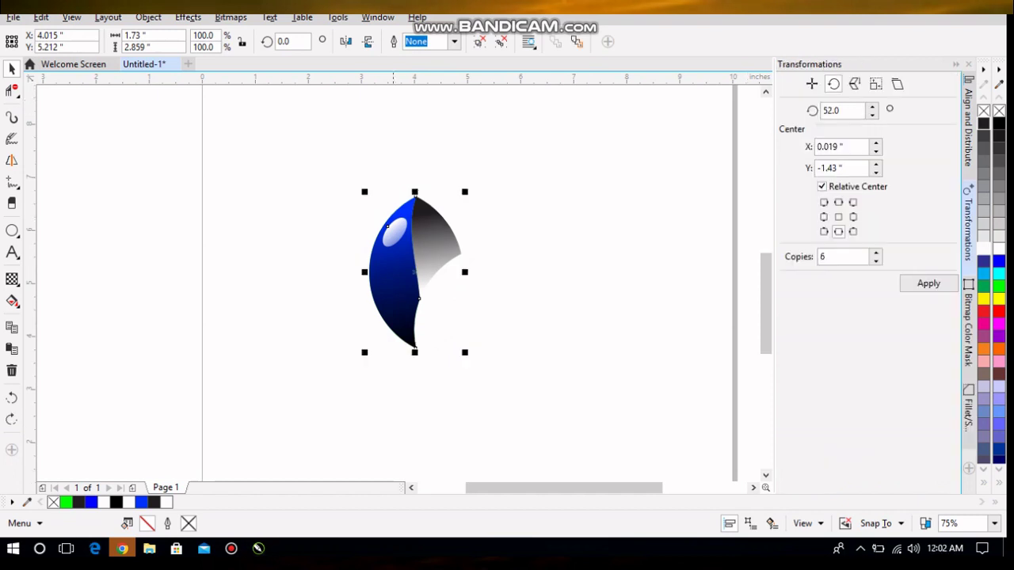
Select all parts of the leaf and set up a rotation transformation of 52 degrees with 6 copies
left_click_drag(325, 162, 496, 384)
left_click_drag(520, 423, 520, 424)
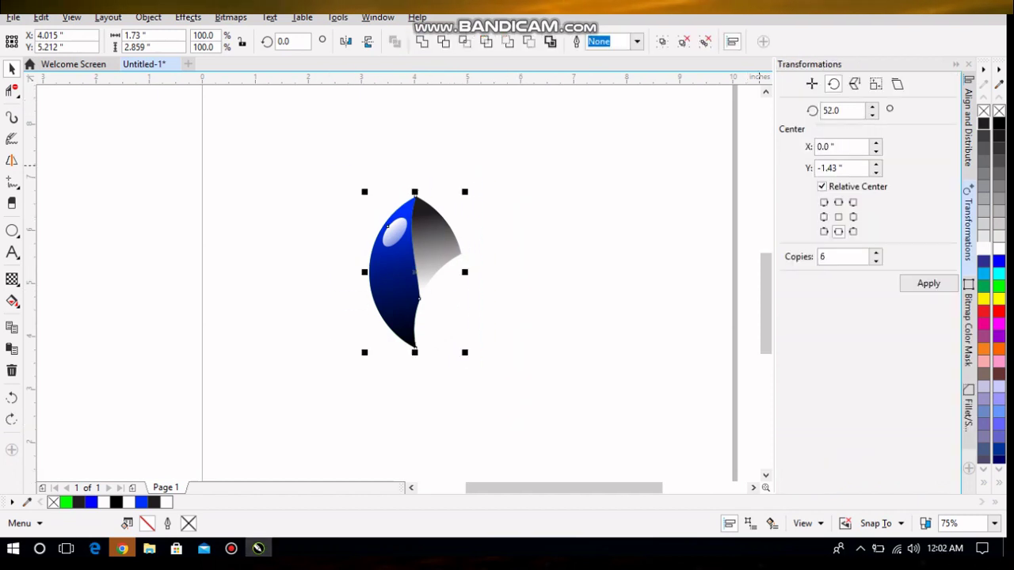
double_click(841, 110)
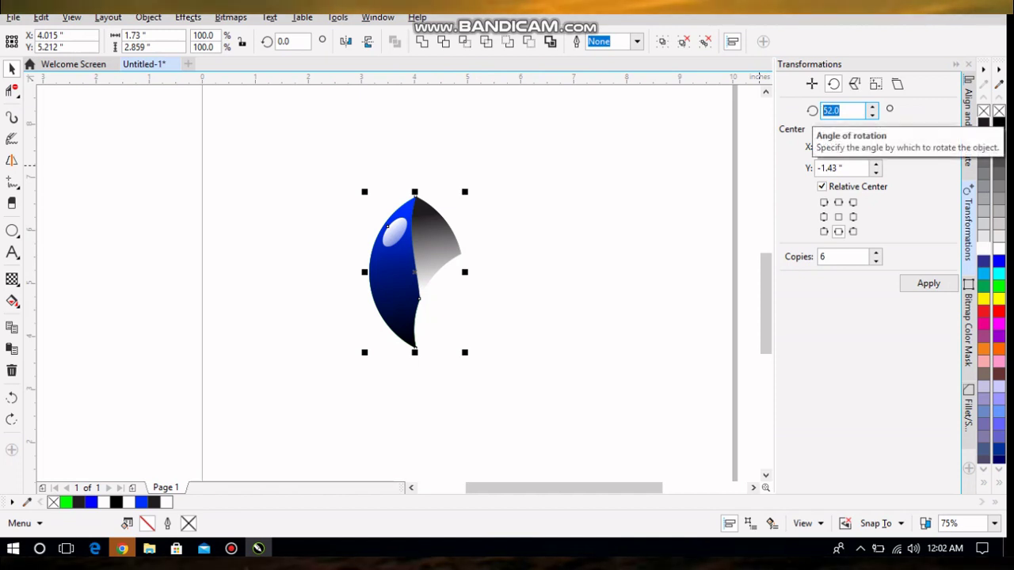
type("52")
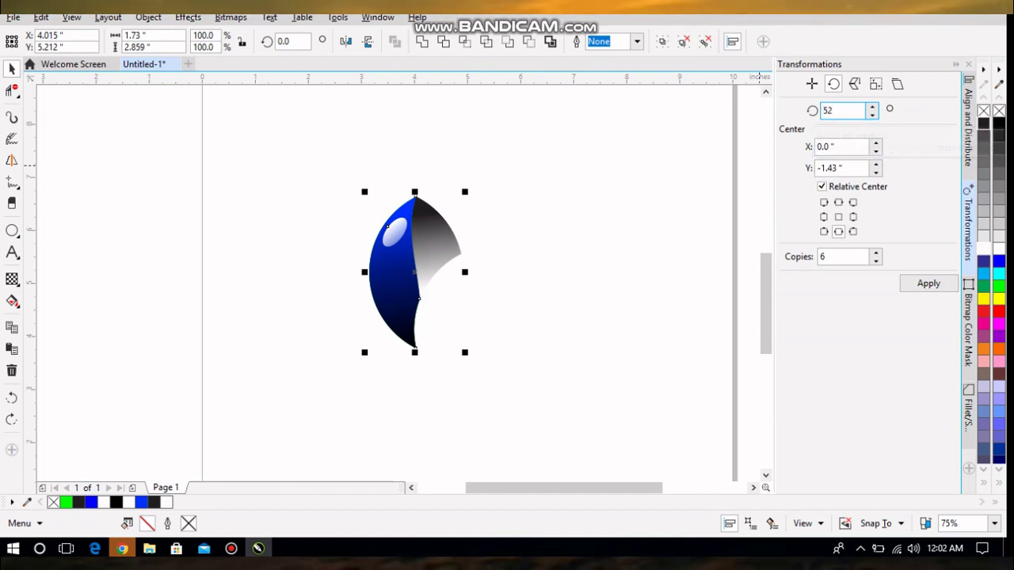
double_click(841, 256)
type("6")
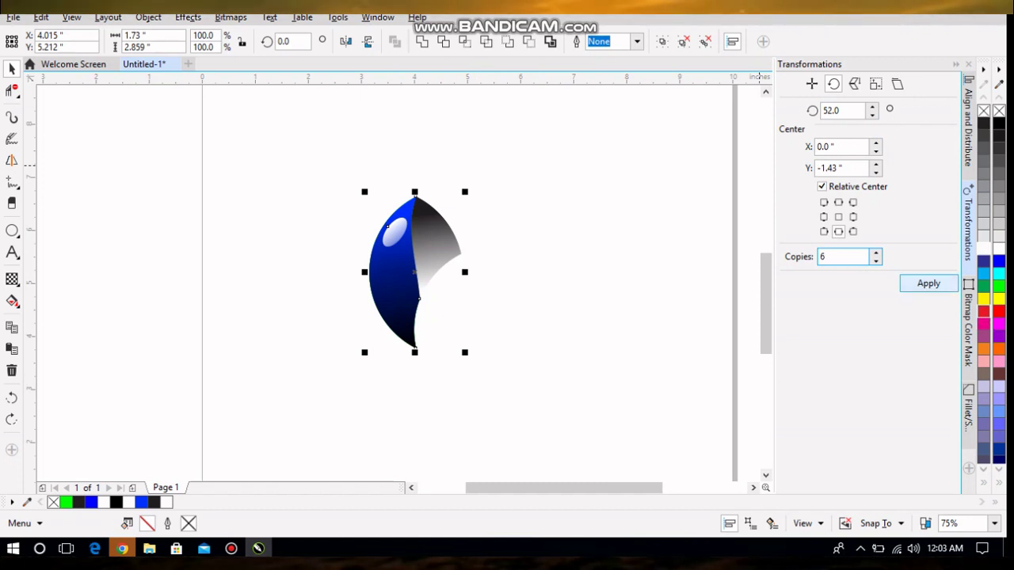
Place the rotation centre on the leaf's lower tip and apply the rotation to create the ring of petals
left_click(415, 269)
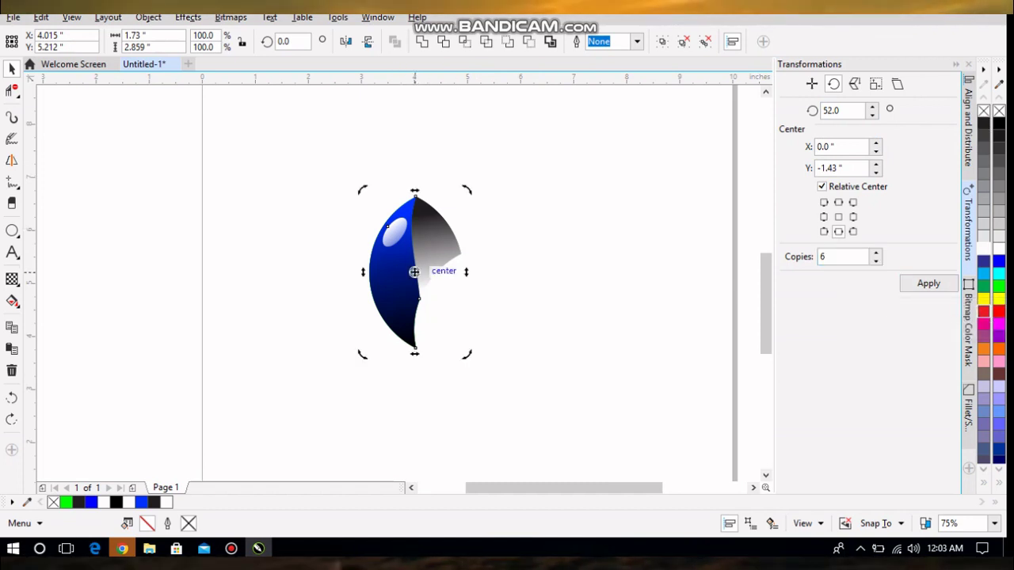
left_click_drag(414, 314, 415, 348)
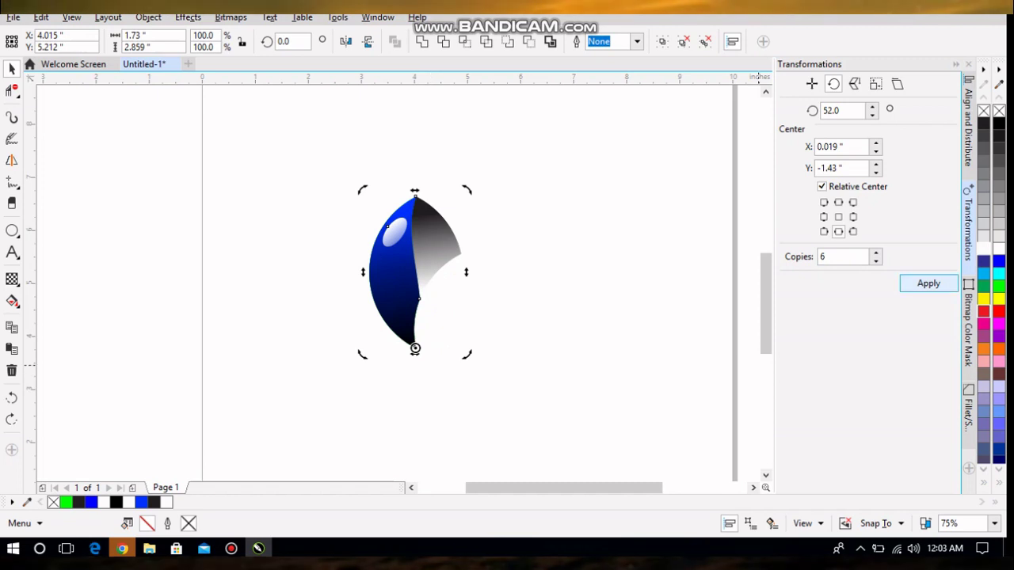
left_click(927, 284)
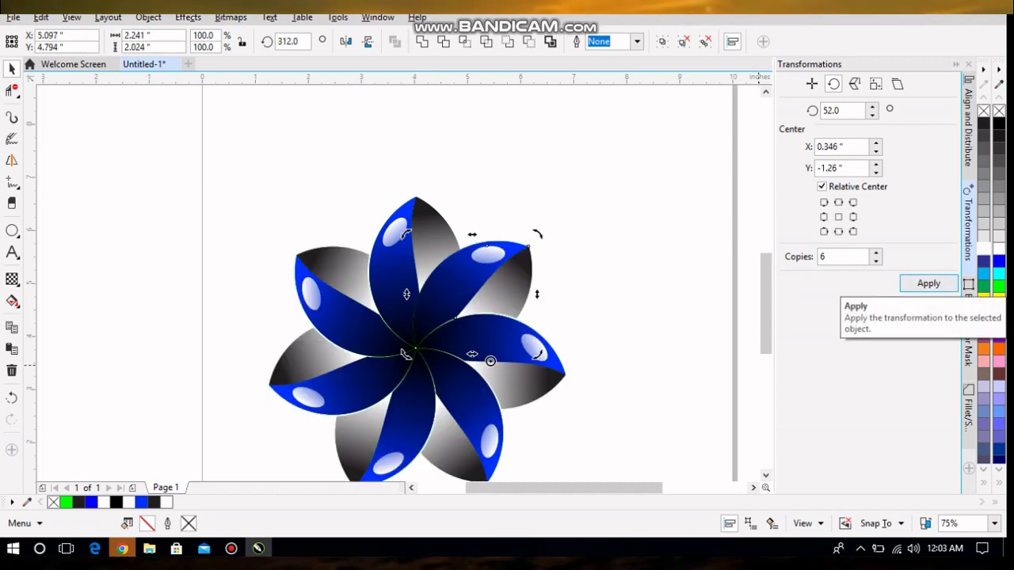
left_click_drag(766, 304, 765, 331)
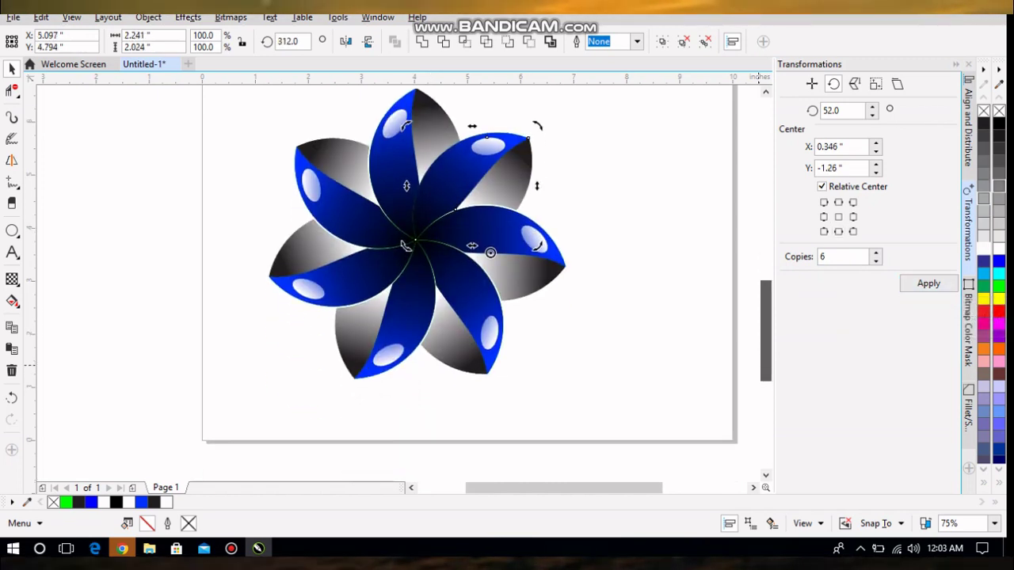